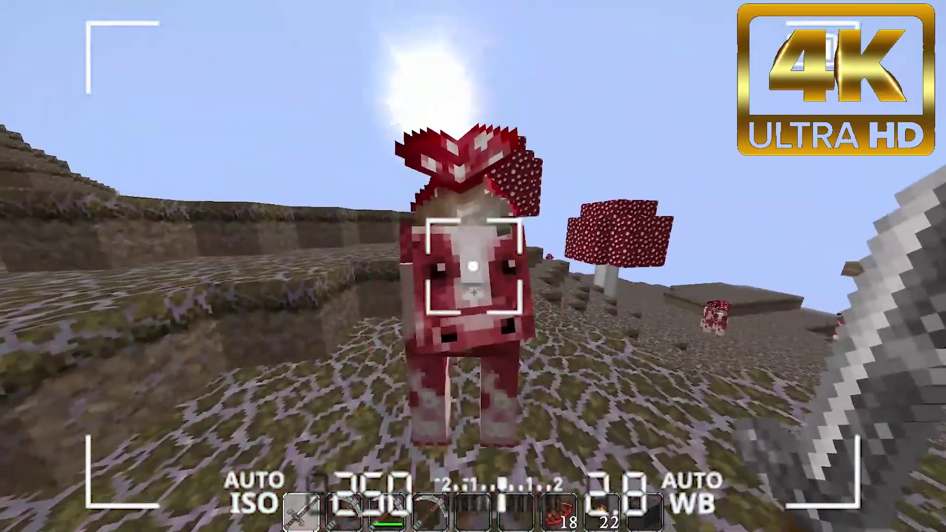
key(w)
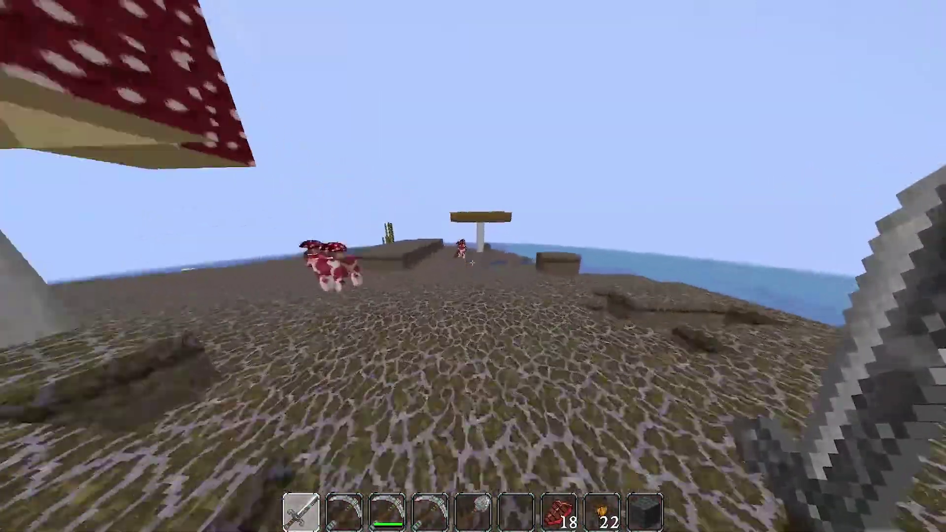
key(Escape)
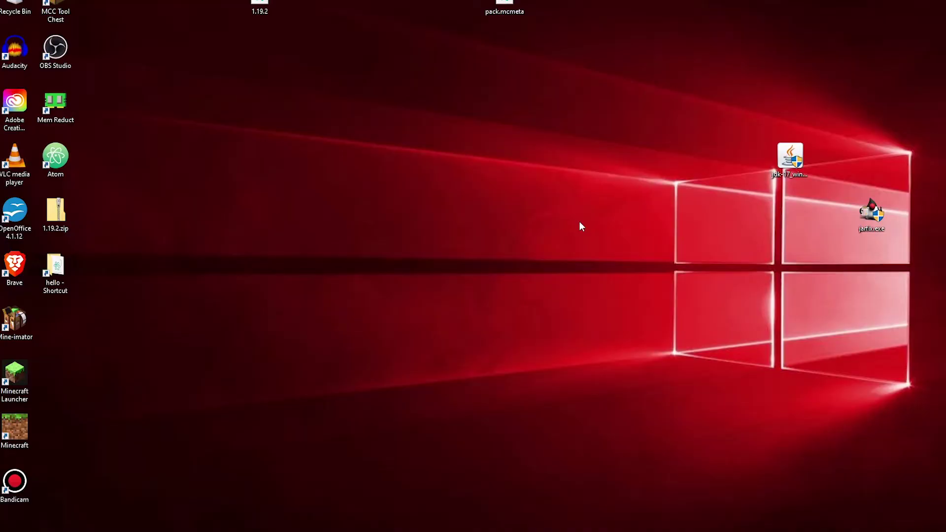
Open the 1.19.2 folder inside the versions folder of .minecraft in the Roaming app data directory.
key(super+r)
key(Return)
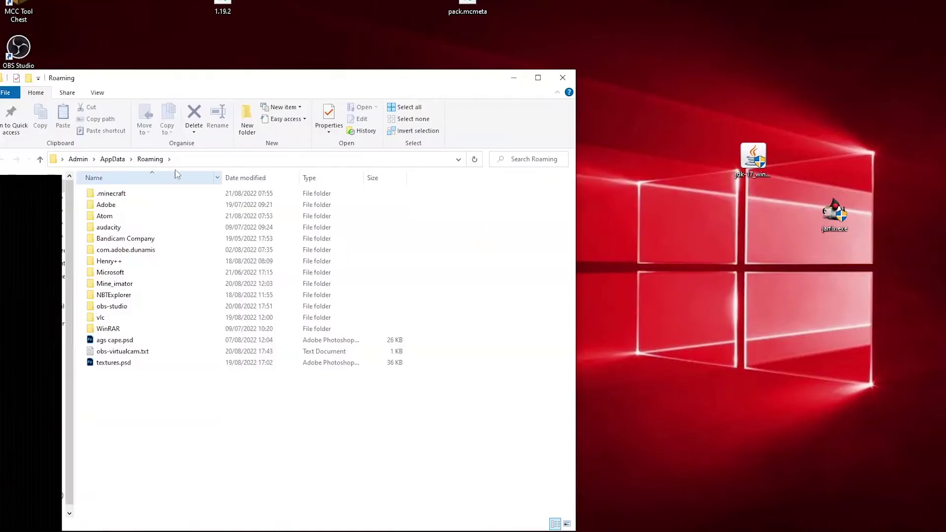
double_click(104, 193)
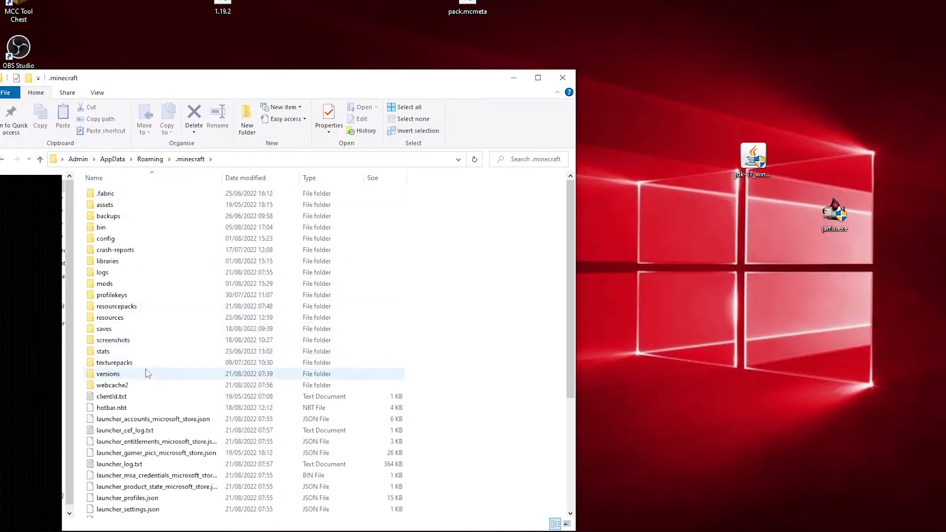
double_click(142, 378)
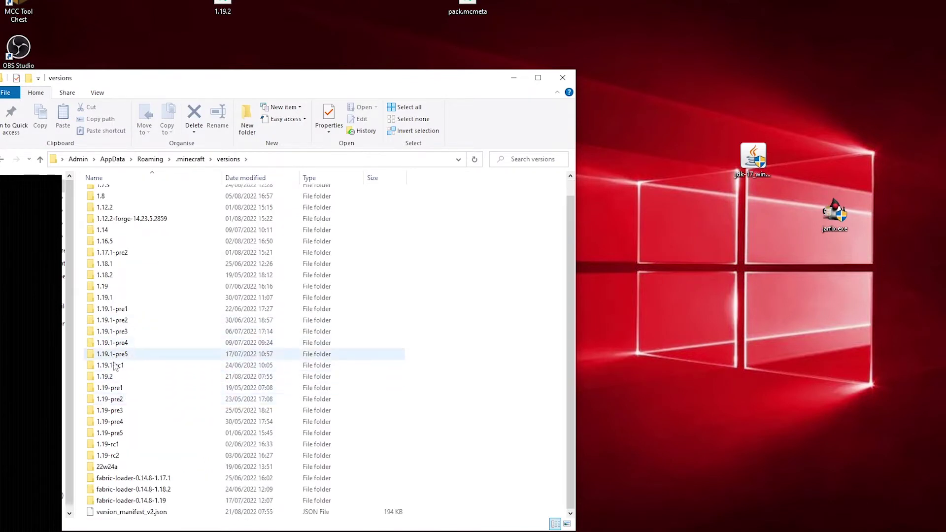
double_click(124, 379)
Copy 1.19.2.jar to the desktop and place the copy above the folder window.
drag(111, 194, 197, 199)
right_click(198, 200)
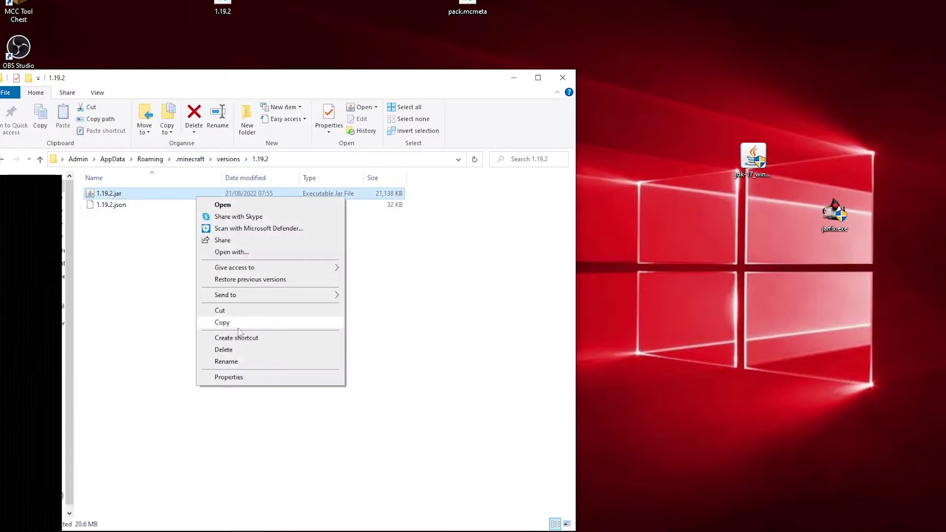
click(631, 281)
right_click(647, 181)
click(682, 222)
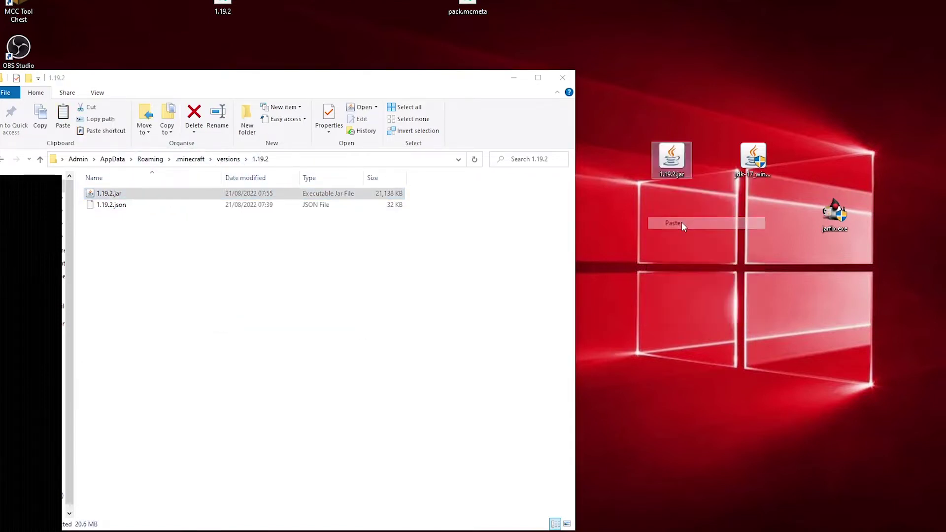
drag(670, 158, 580, 40)
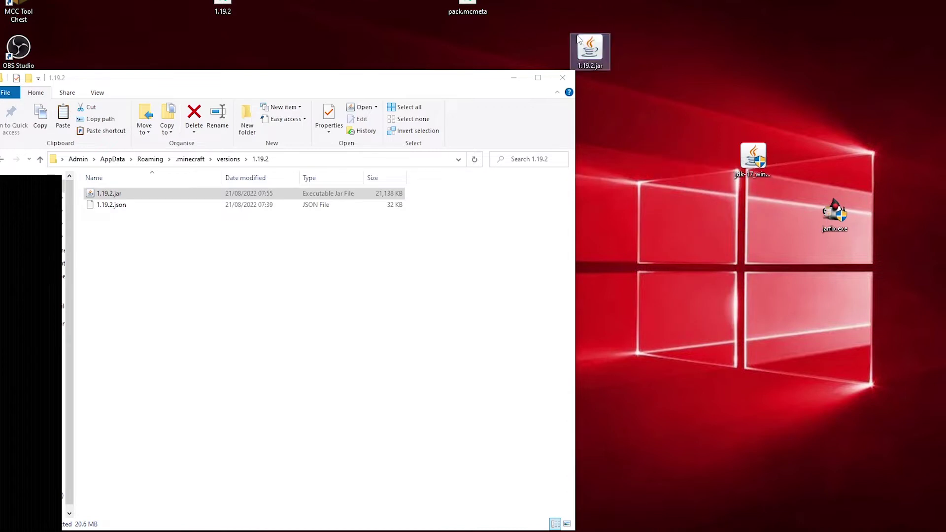
Rename the desktop copy of 1.19.2.jar to 1.19.2.zip.
right_click(587, 47)
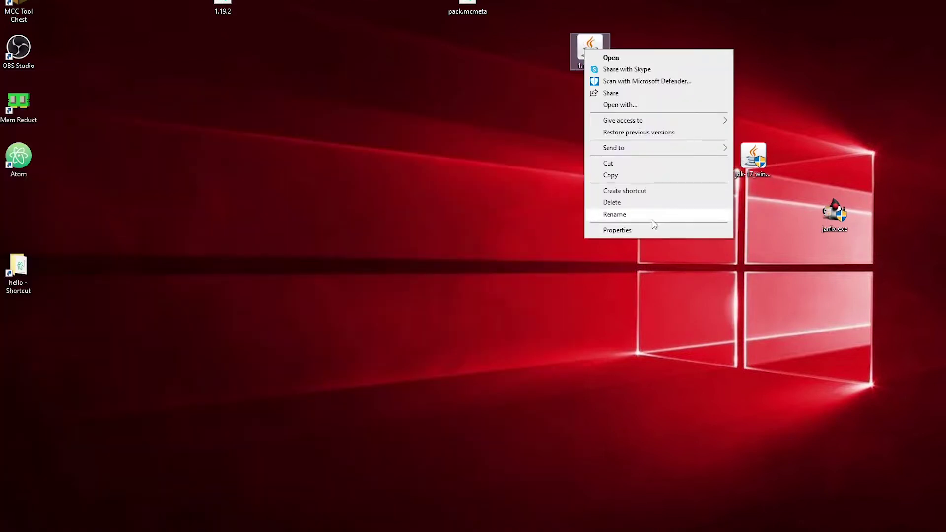
click(651, 214)
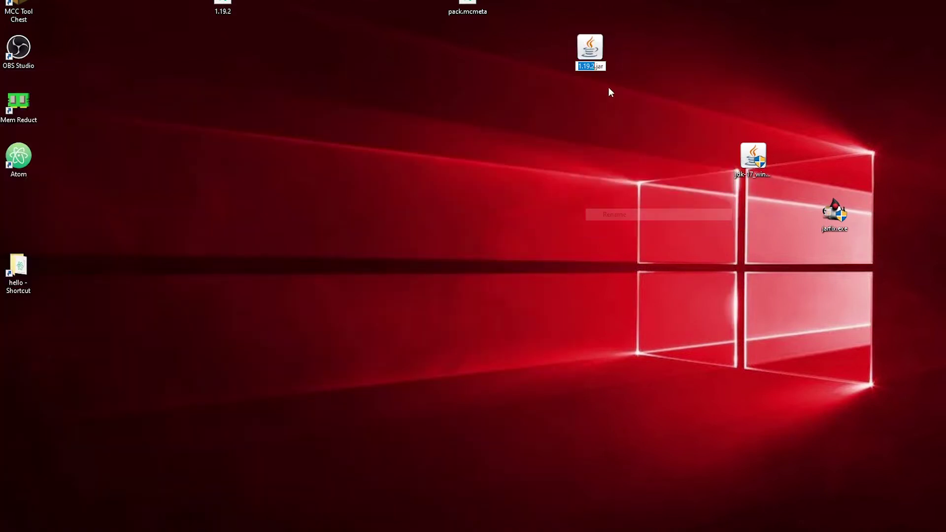
key(BackSpace)
key(BackSpace)
key(BackSpace)
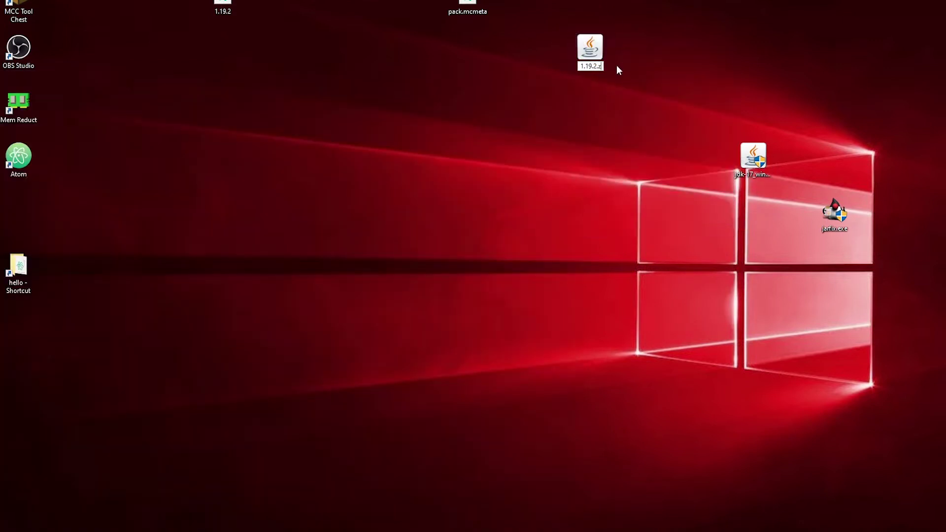
text(zip)
key(Return)
click(521, 266)
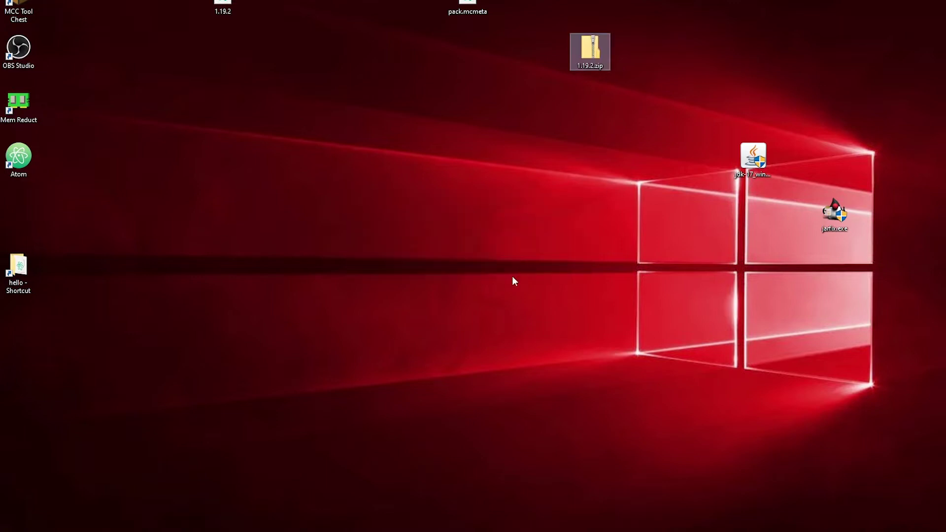
Switch the display of file name extensions off and back on in the 1.19.2 version folder, and close its window.
key(alt+Tab)
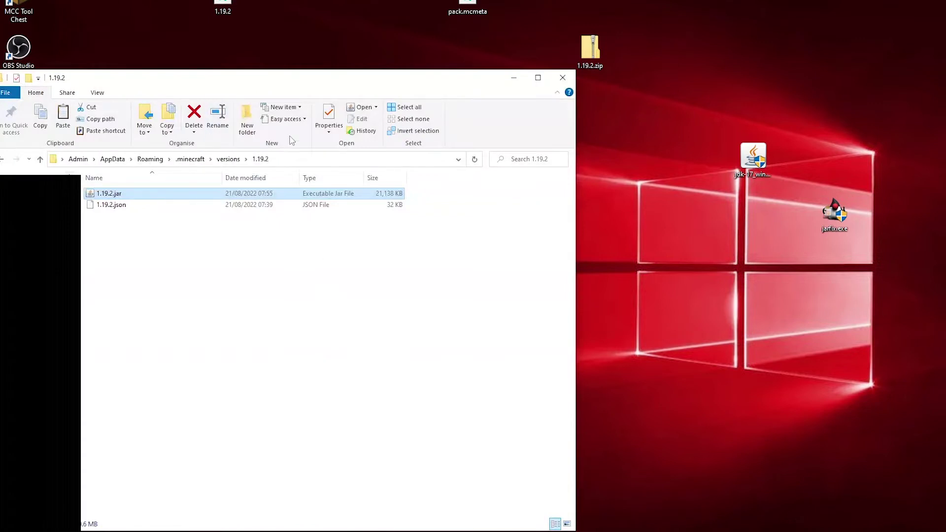
click(96, 93)
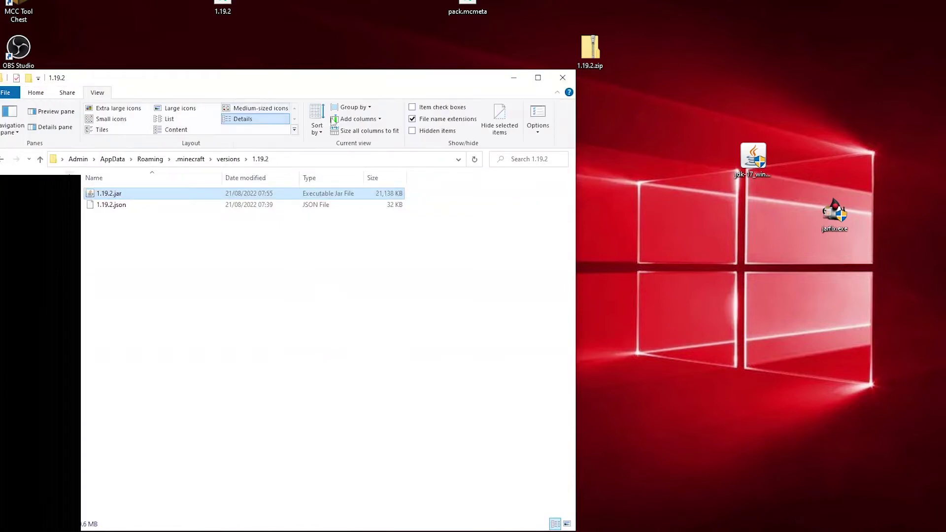
click(413, 120)
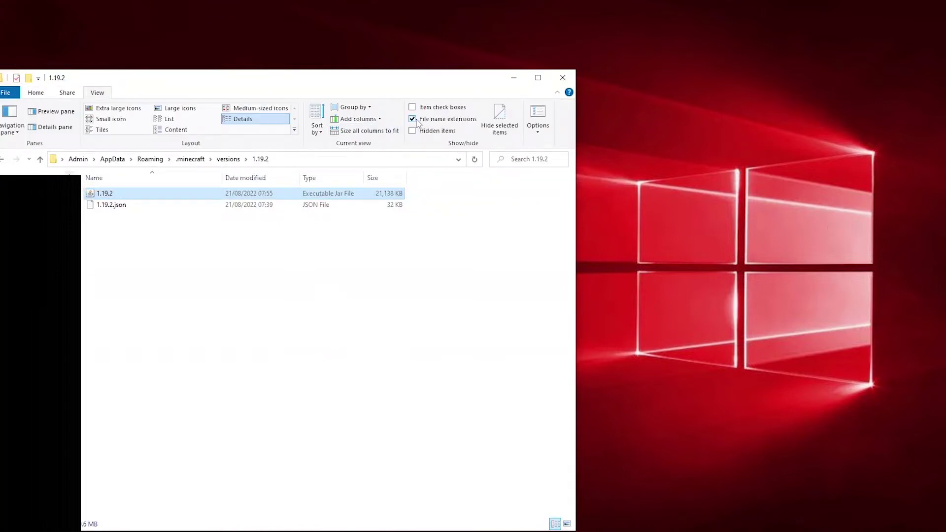
click(417, 123)
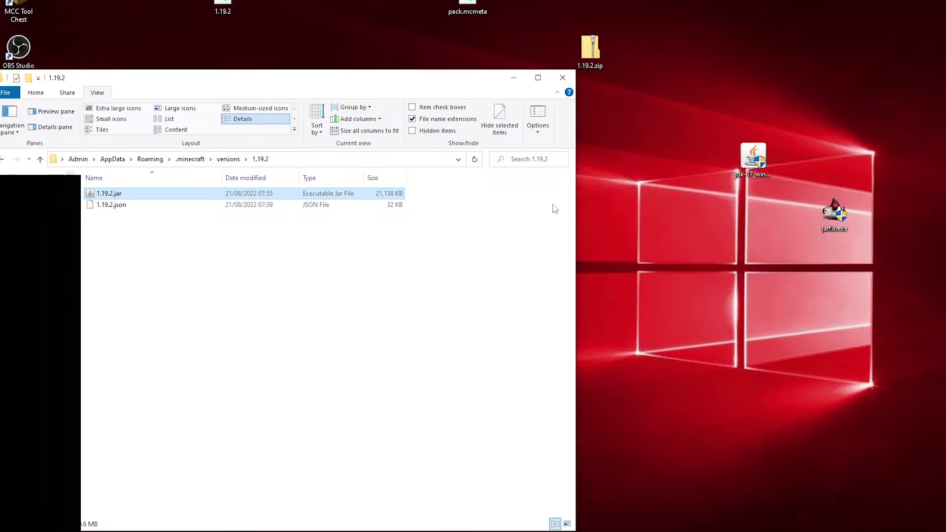
click(643, 206)
click(563, 79)
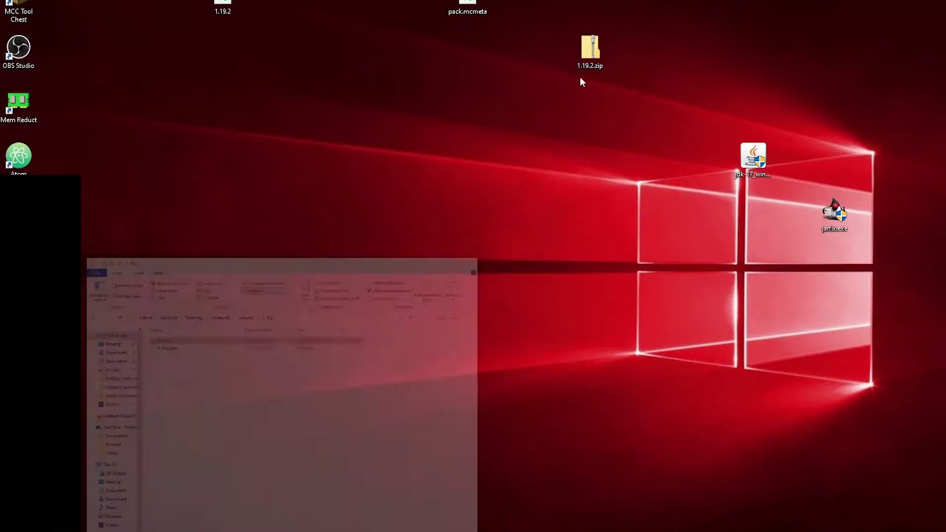
Extract all of 1.19.2.zip into a 1.19.2 folder on the desktop.
click(596, 60)
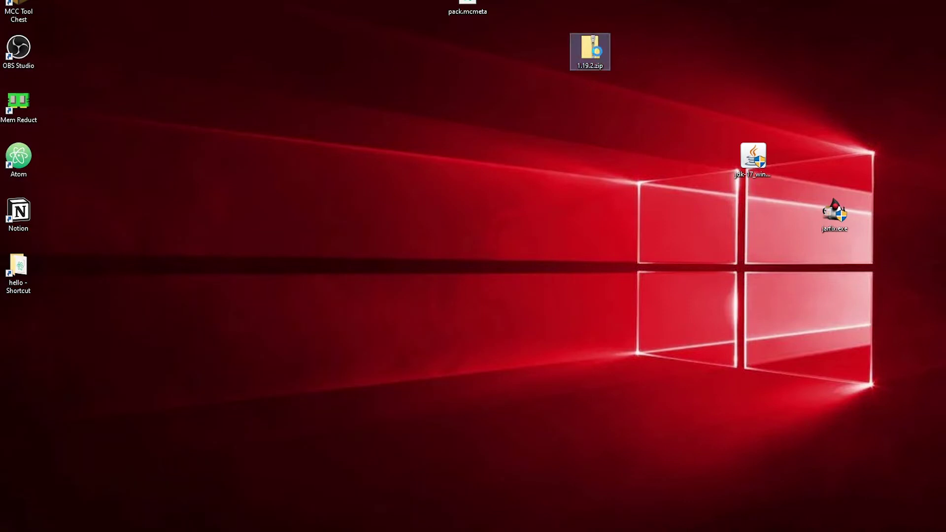
right_click(596, 52)
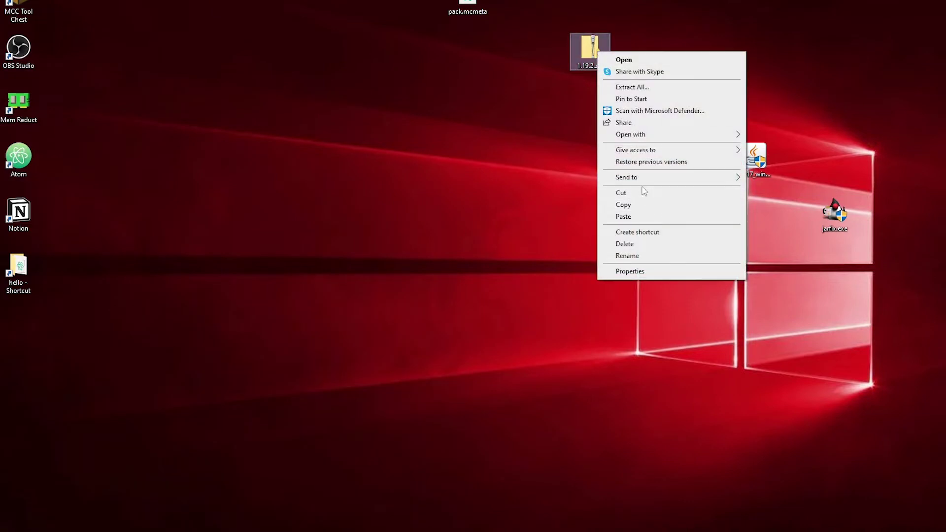
click(633, 87)
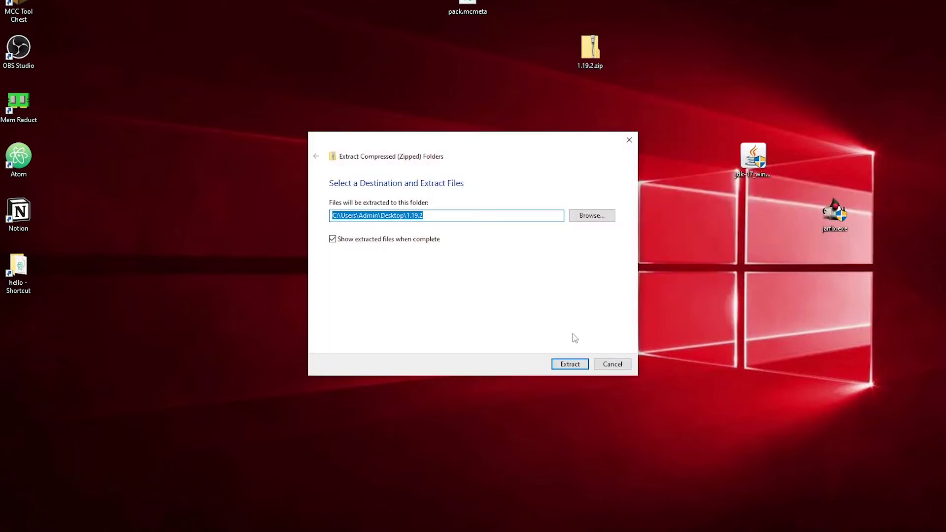
click(582, 364)
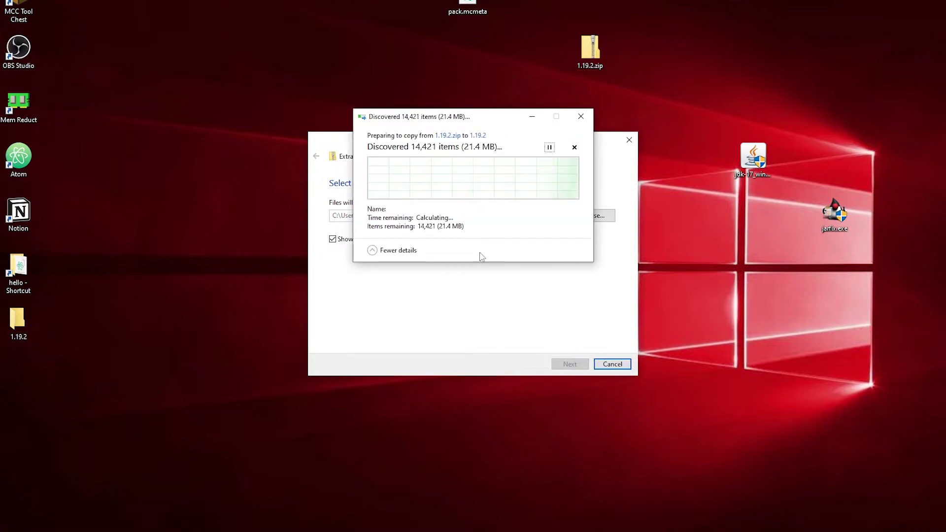
mouse_move(549, 530)
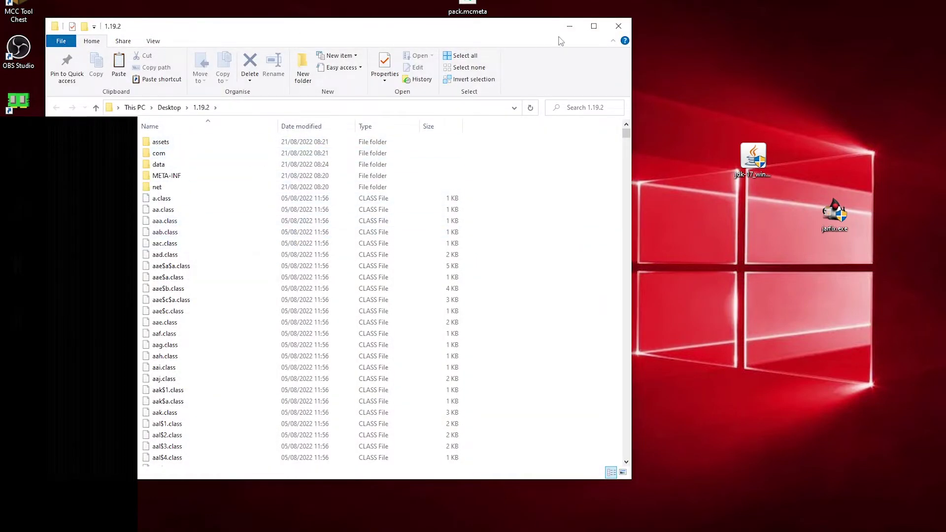
key(alt+F4)
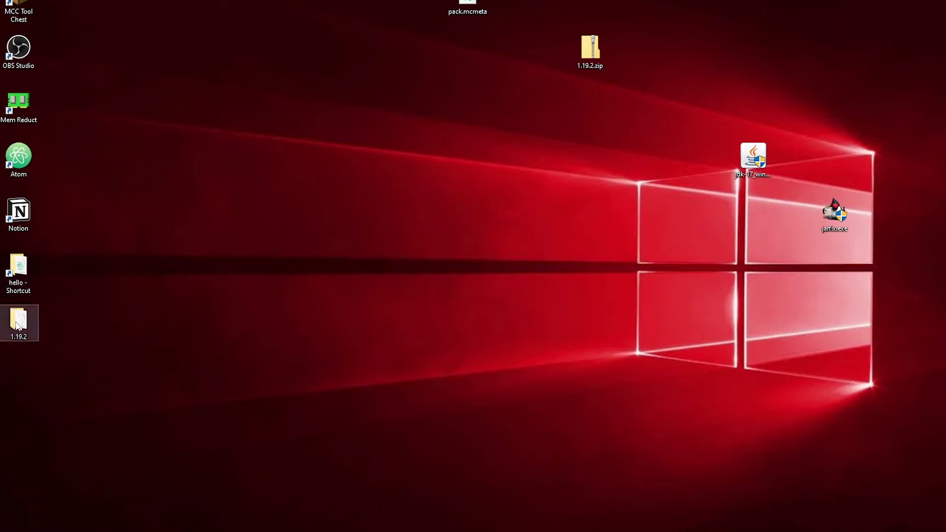
mouse_move(285, 513)
click(364, 485)
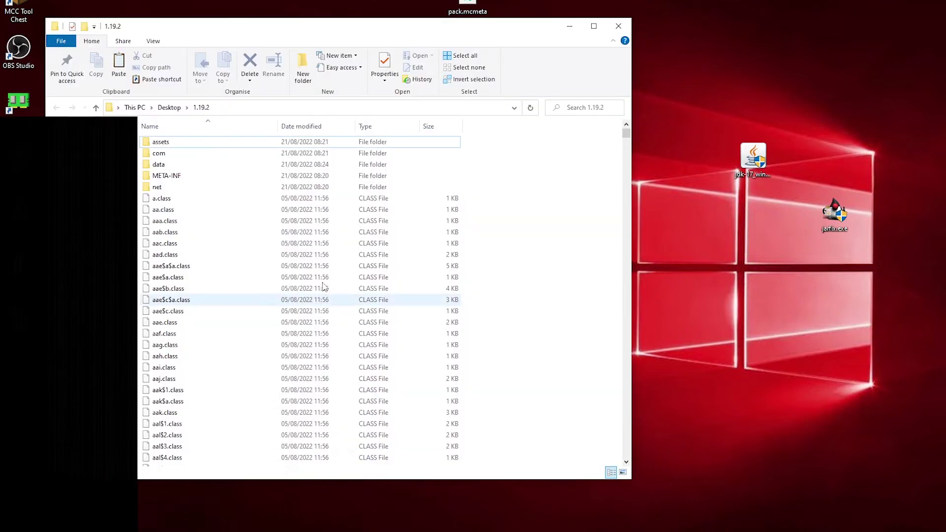
click(163, 200)
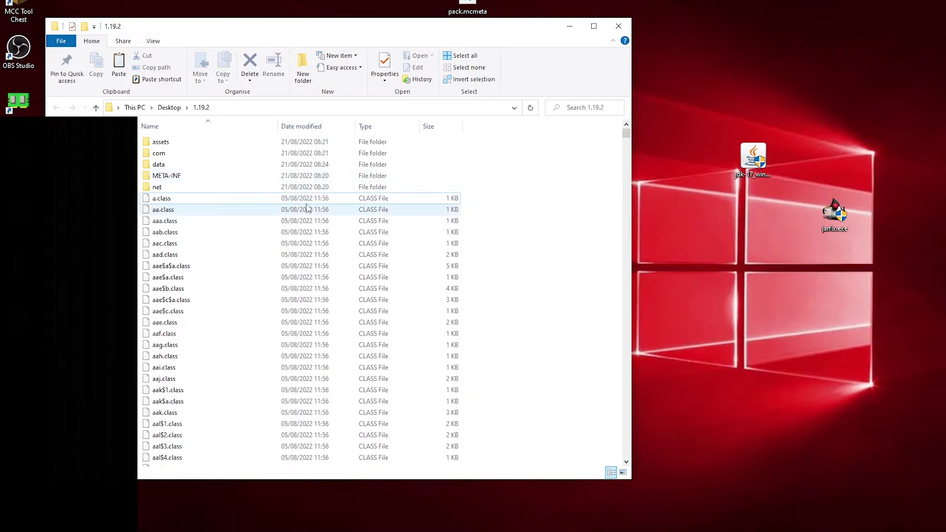
shift+click(257, 255)
click(644, 241)
click(557, 234)
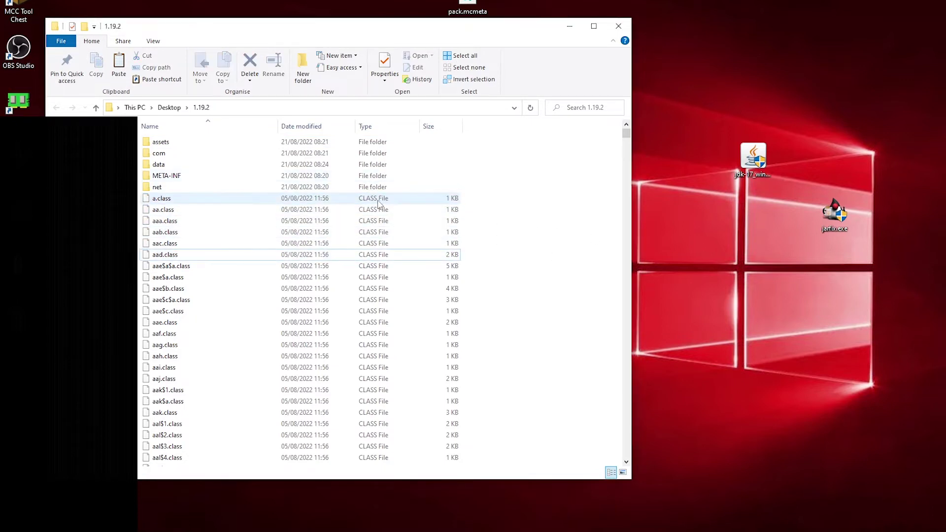
Delete all the files from a.class through zz.class in the extracted 1.19.2 folder, keeping its subfolders.
click(379, 202)
drag(627, 134, 627, 450)
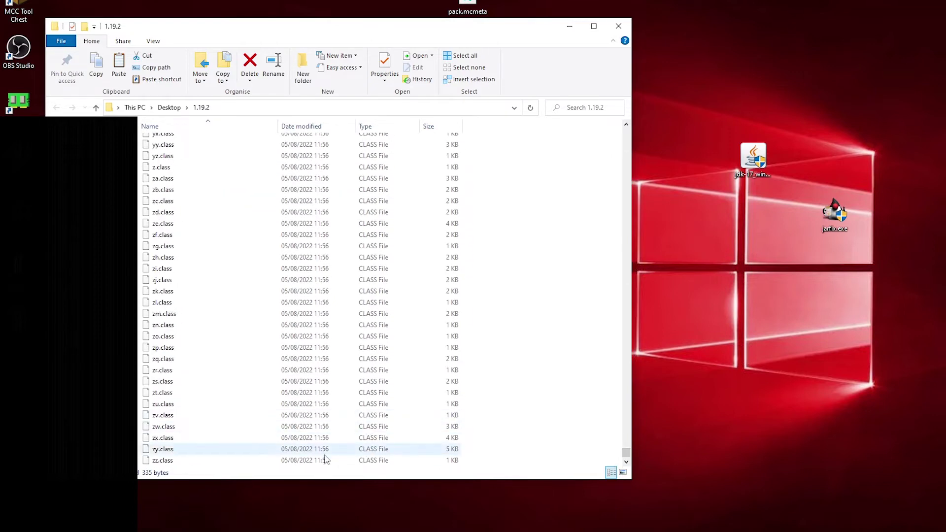
shift+click(308, 462)
right_click(280, 193)
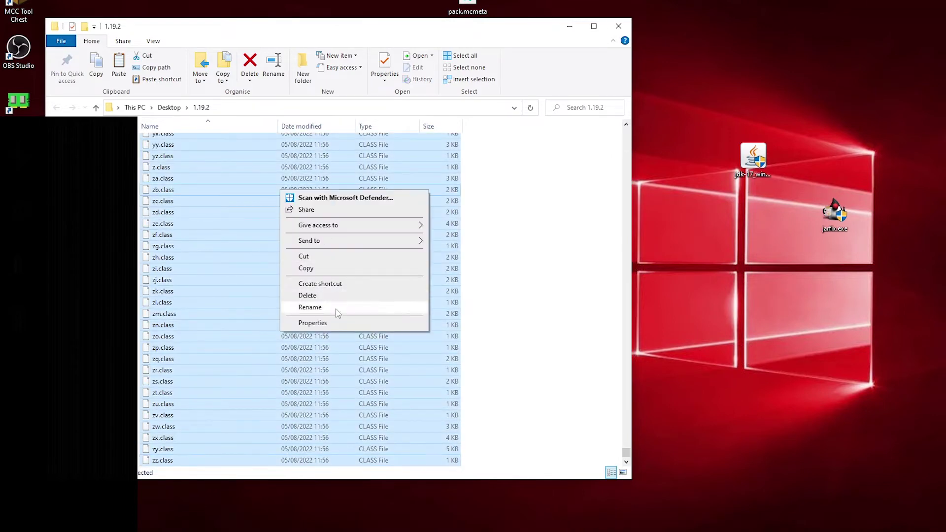
click(324, 295)
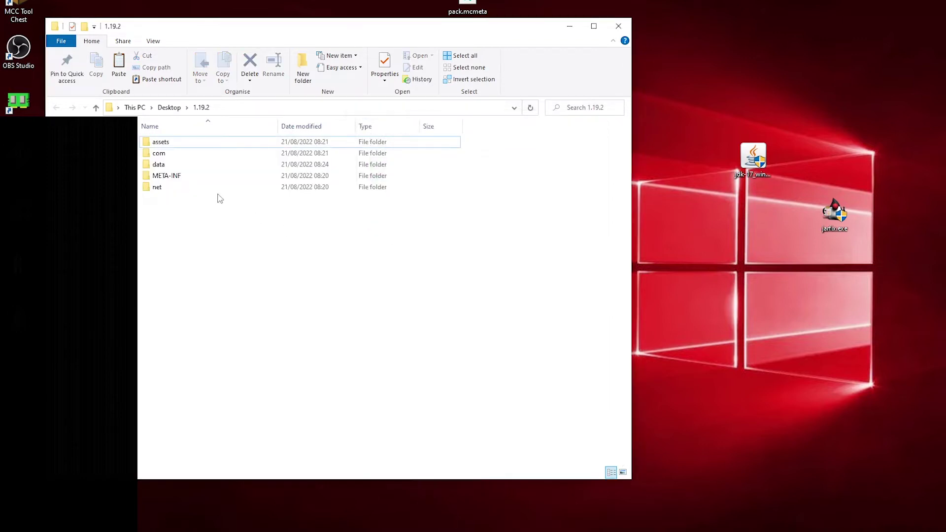
Open the textures folder under assets and minecraft in the extracted 1.19.2 folder.
double_click(191, 143)
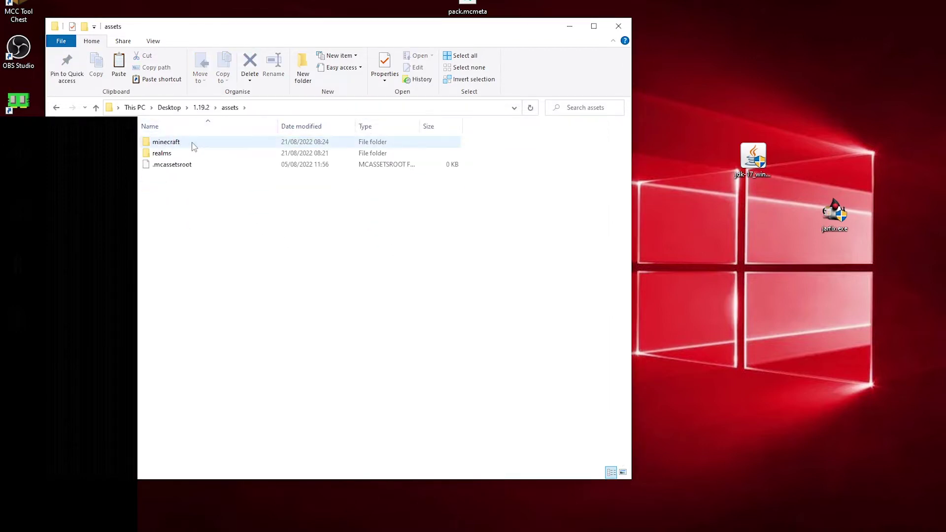
double_click(181, 145)
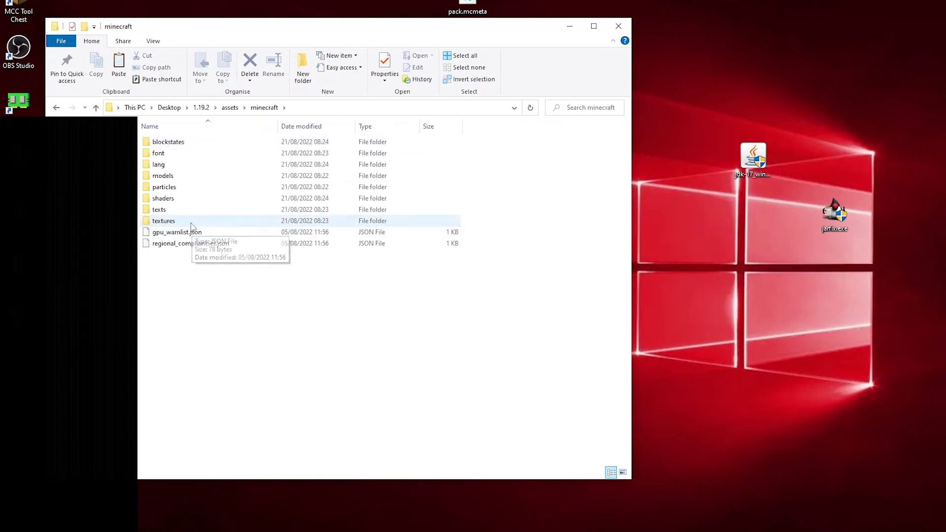
double_click(191, 222)
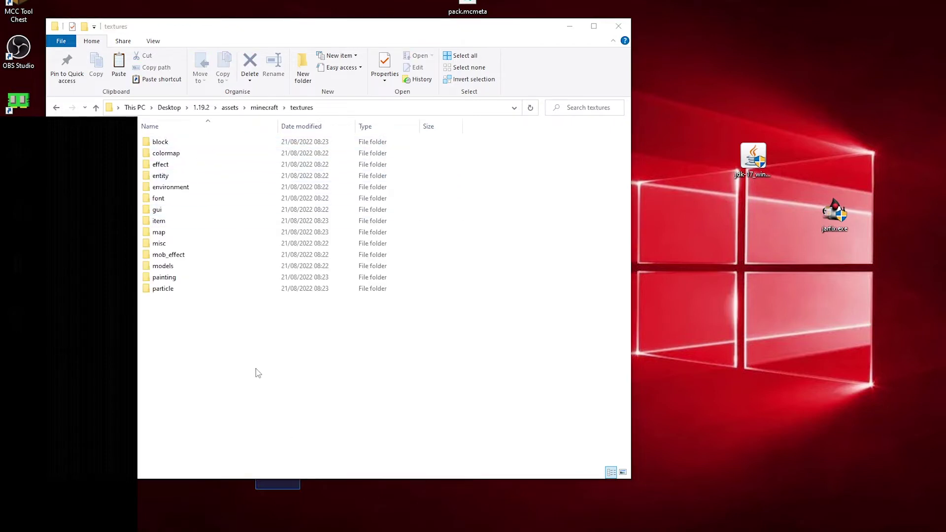
Look through the block and colormap folders inside textures, then the texts folder and the JSON files in the minecraft folder.
double_click(160, 142)
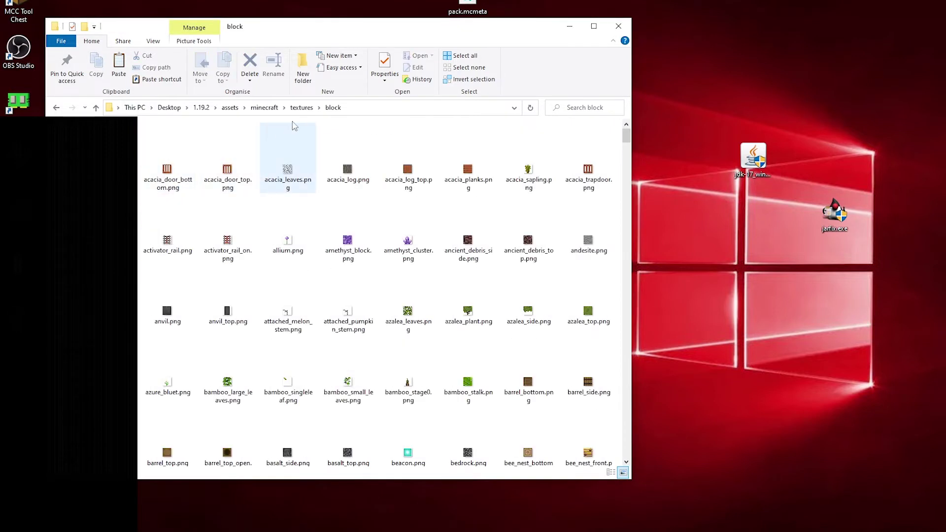
double_click(182, 154)
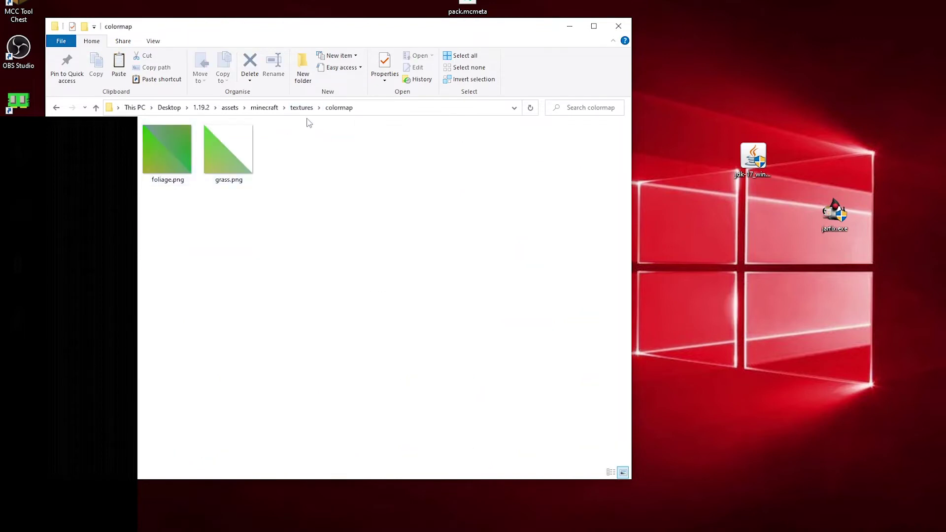
click(302, 107)
double_click(196, 164)
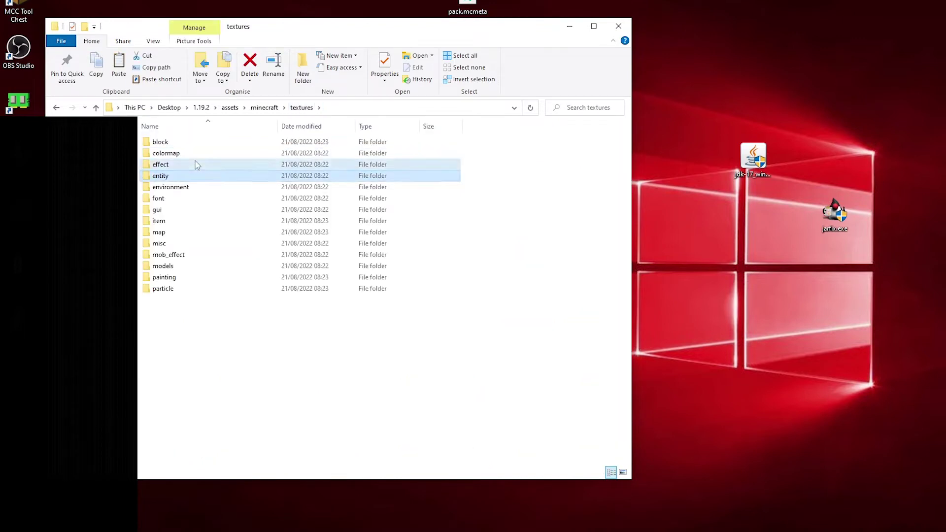
click(307, 112)
click(264, 107)
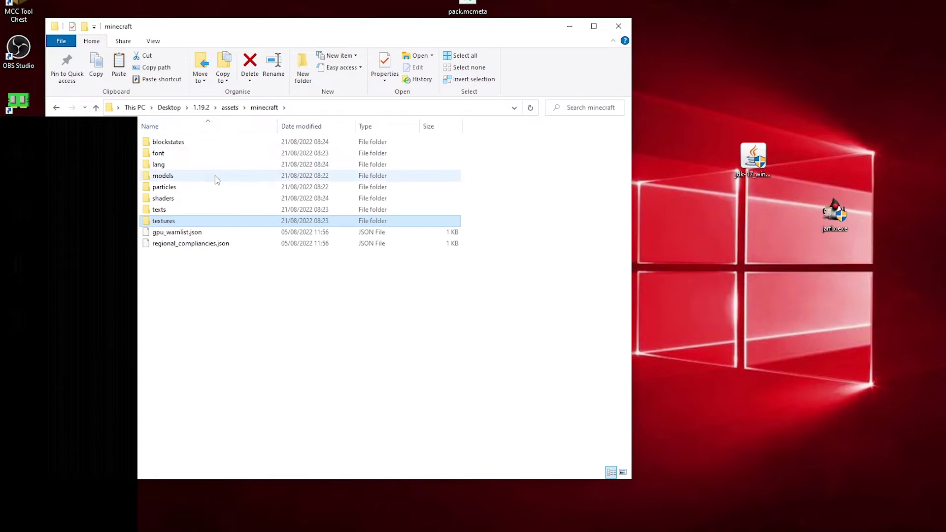
double_click(173, 209)
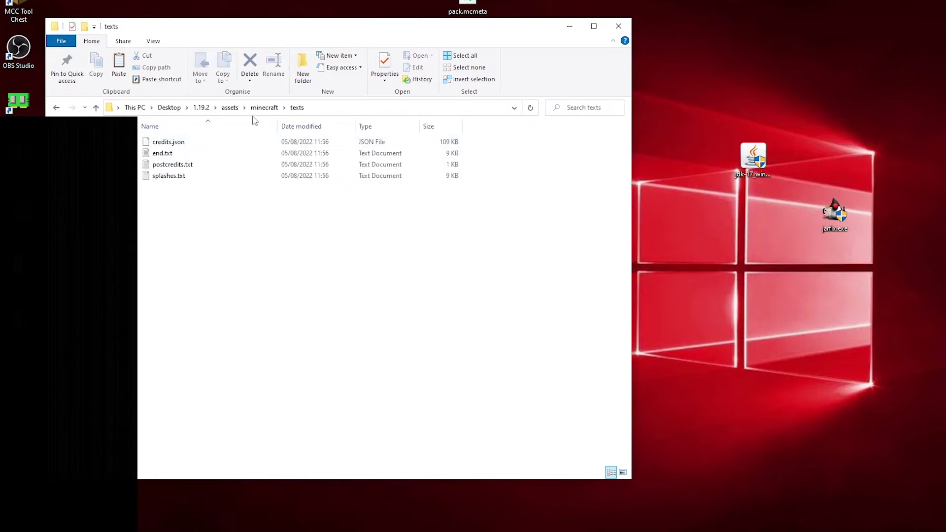
double_click(244, 142)
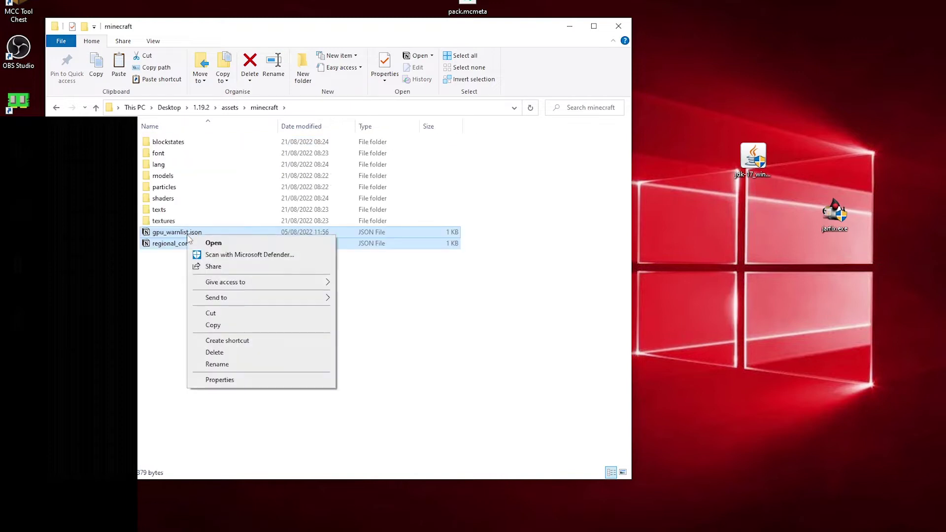
mouse_move(236, 301)
click(133, 272)
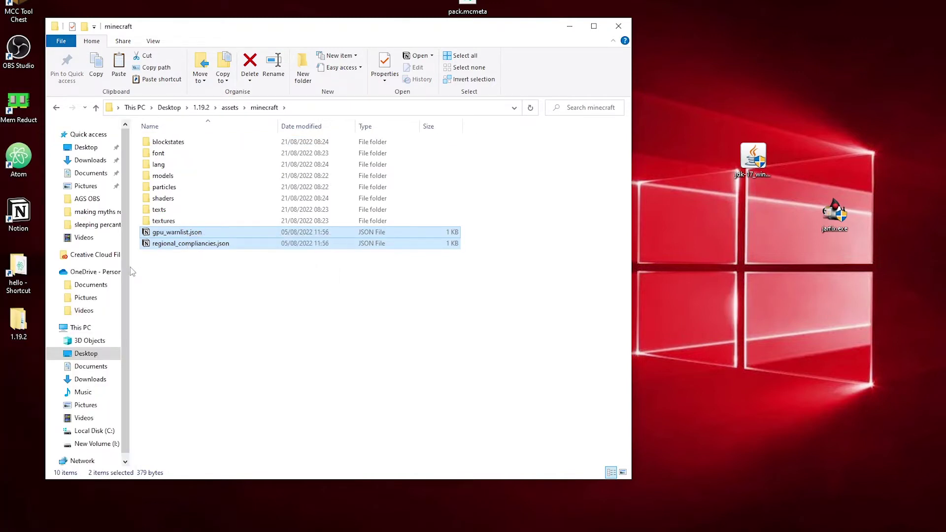
Search the block folder inside textures for "grass" and select grass_block_side.png.
double_click(164, 220)
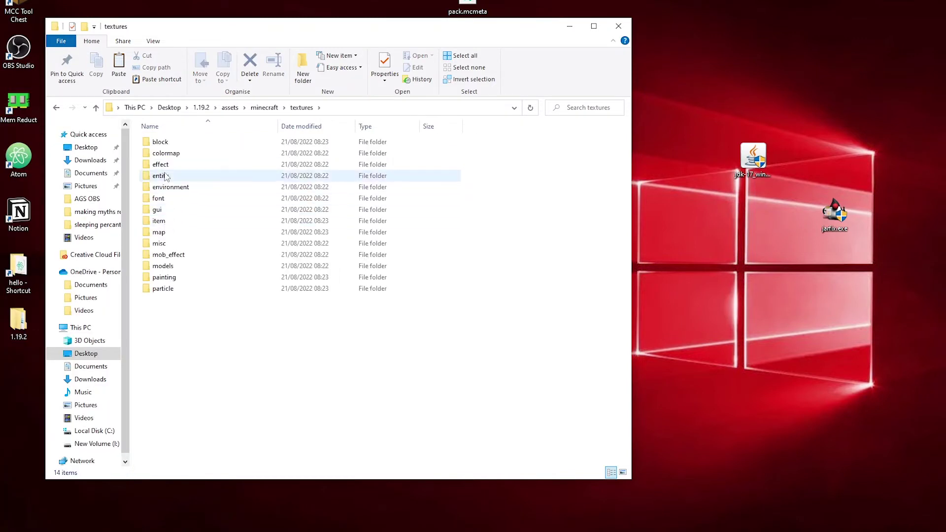
double_click(160, 142)
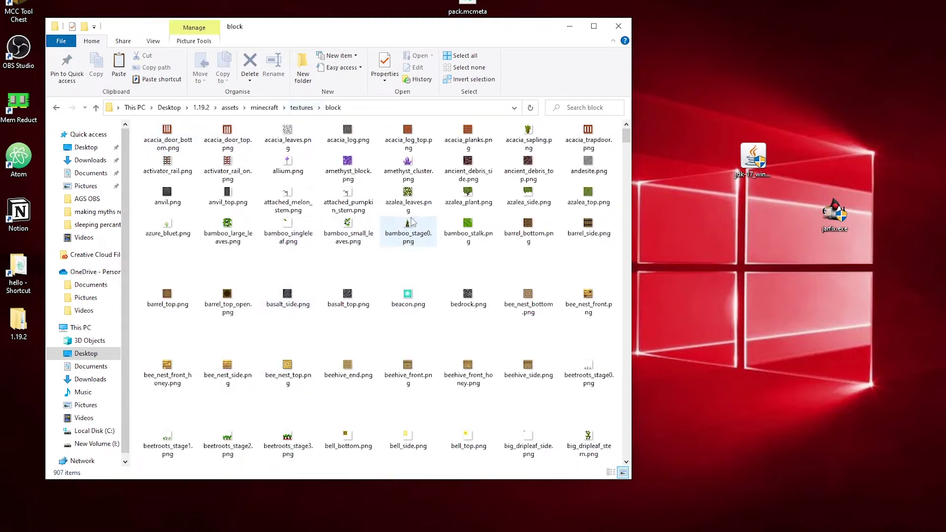
click(585, 107)
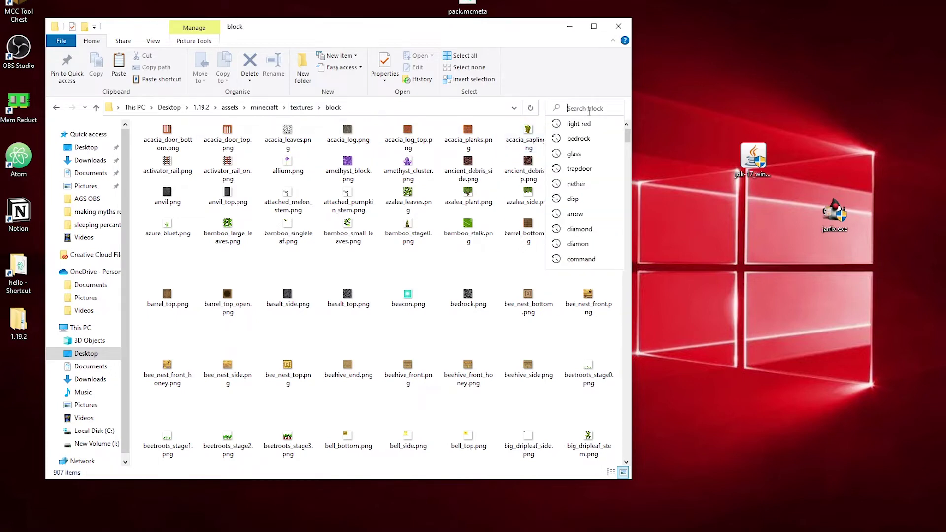
text(grass)
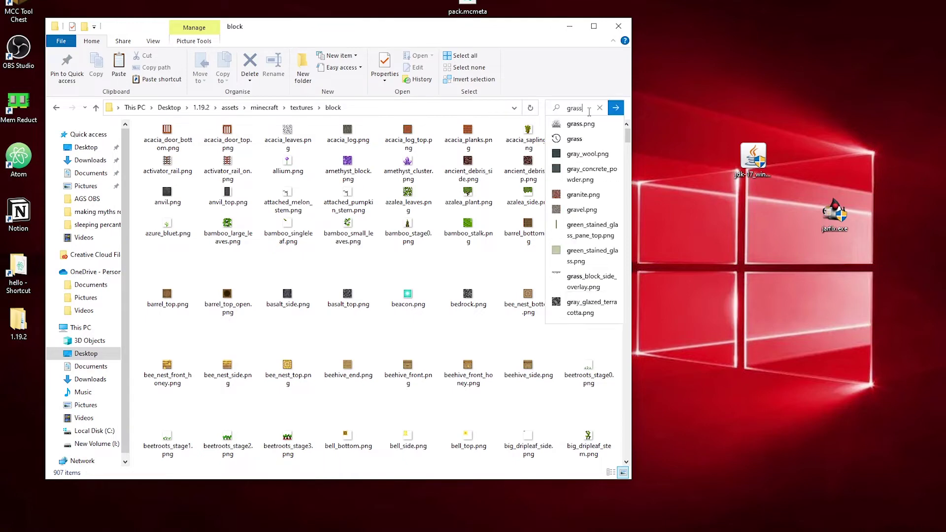
key(Return)
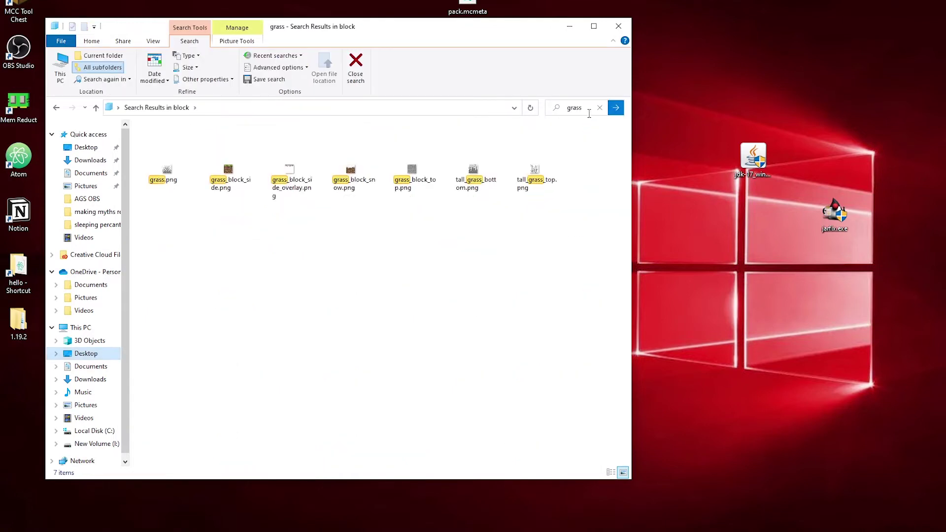
click(222, 168)
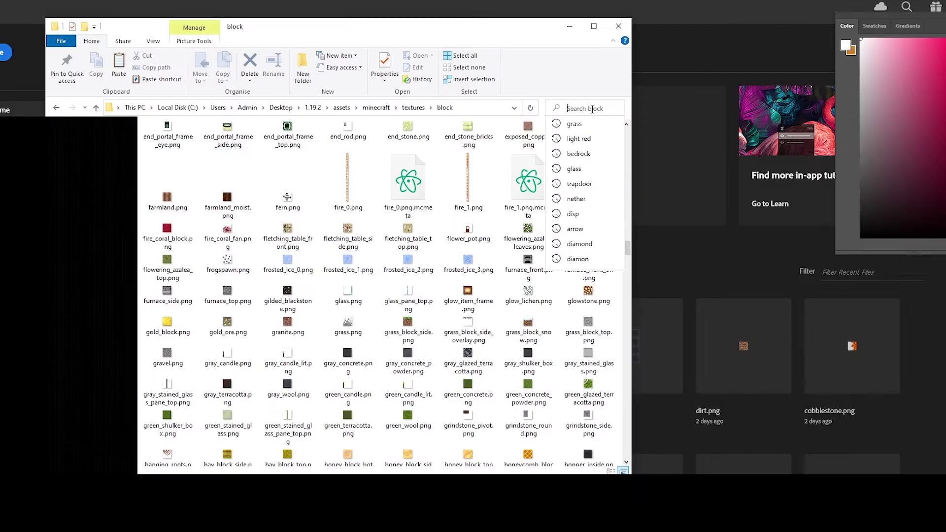
Search the block folder for "grass" again and open grass_block_side.png in Photoshop.
text(ass)
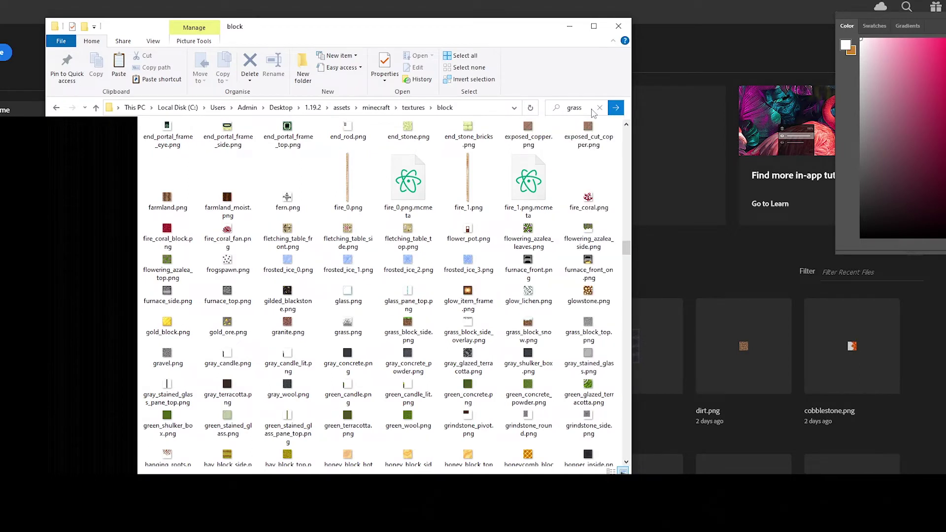
key(Return)
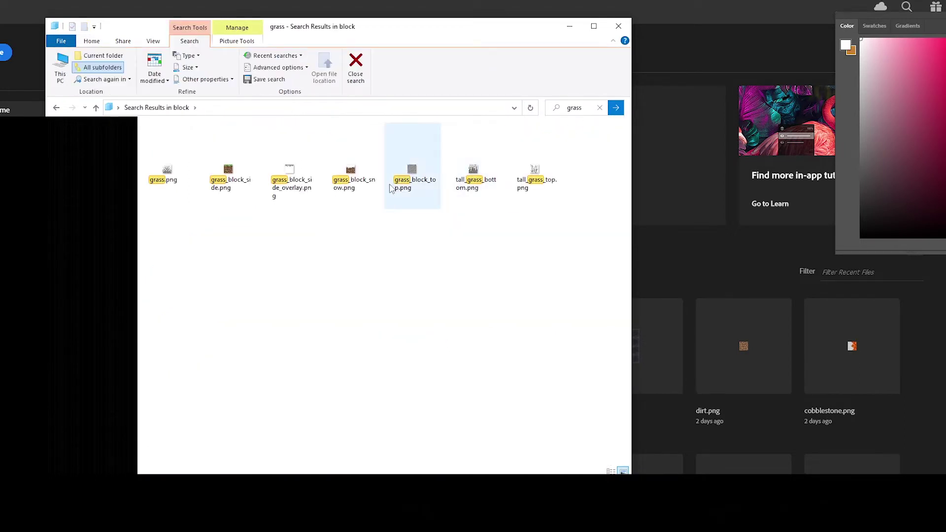
right_click(234, 159)
double_click(234, 159)
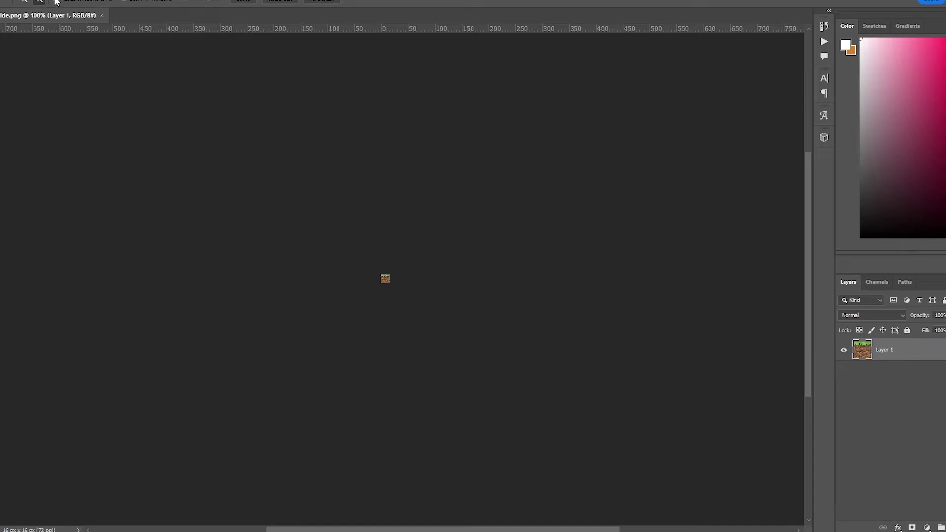
Paint black brush strokes over the grass block side texture and export it as grass_block_side.png to the Downloads folder.
drag(370, 146, 233, 191)
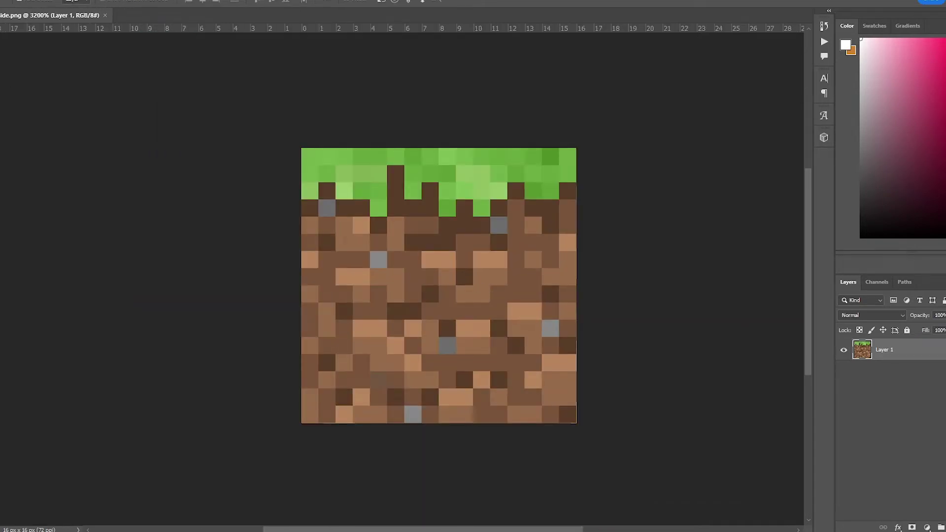
key(b)
click(38, 2)
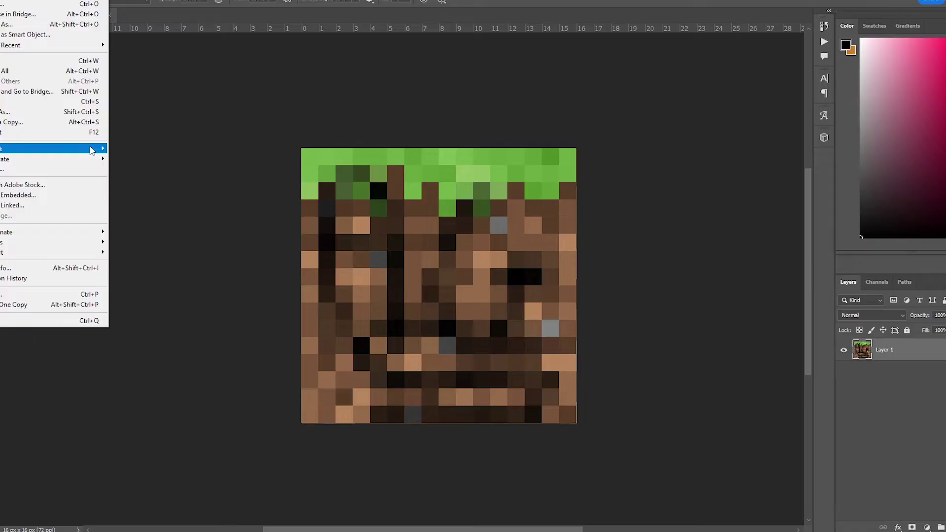
key(Escape)
key(Escape)
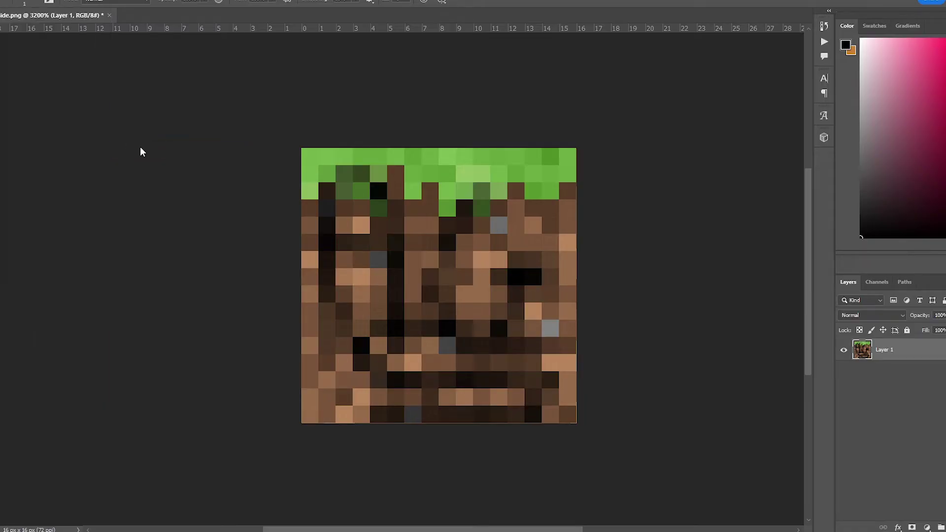
key(ctrl+shift+s)
click(25, 168)
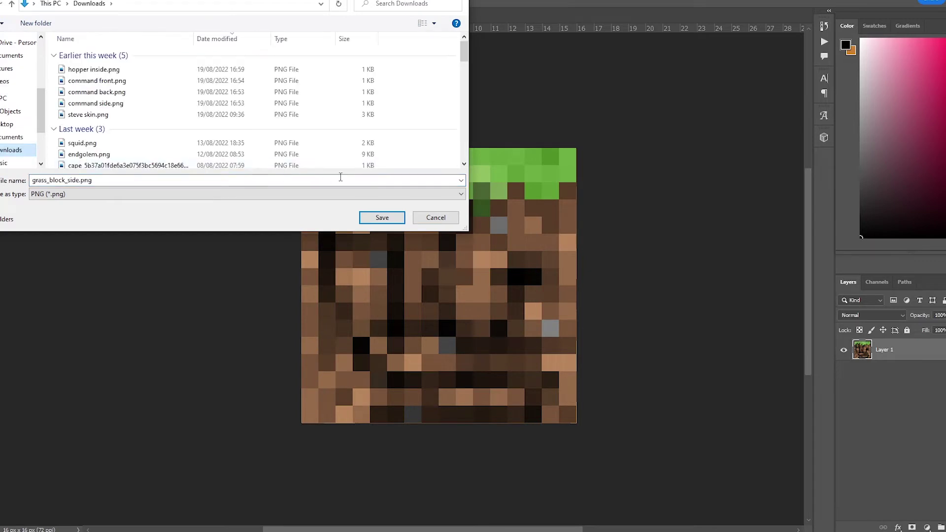
click(382, 217)
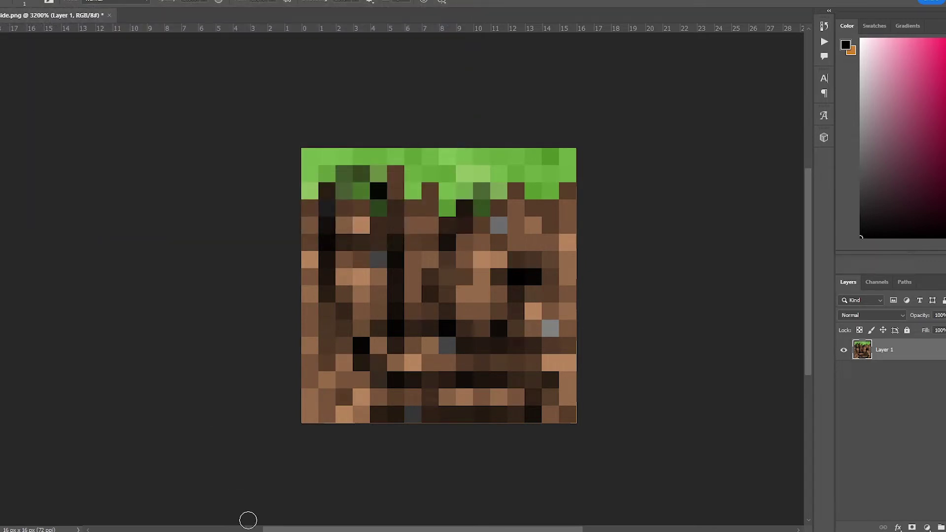
Open blue_concrete.png from the block textures in Photoshop and cover the whole image with pinkish red.
mouse_move(235, 530)
click(358, 488)
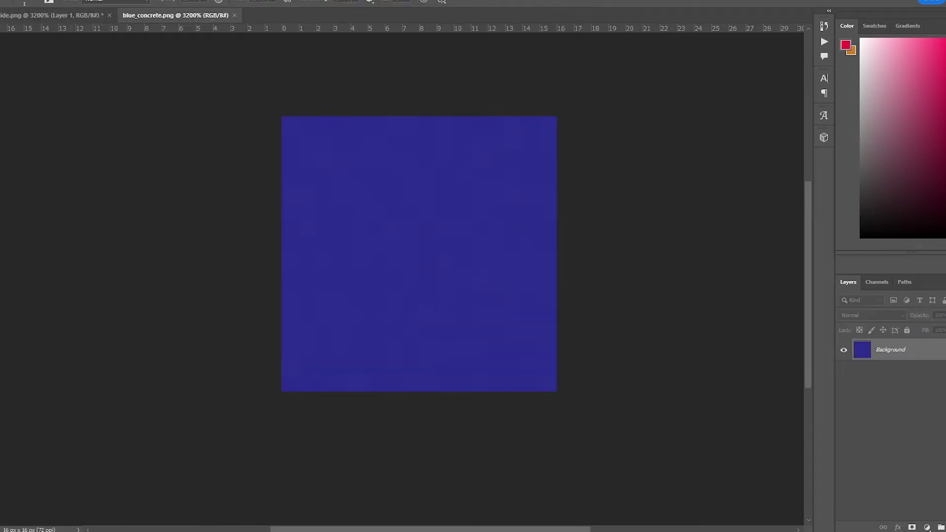
drag(428, 210, 160, 152)
key(alt+BackSpace)
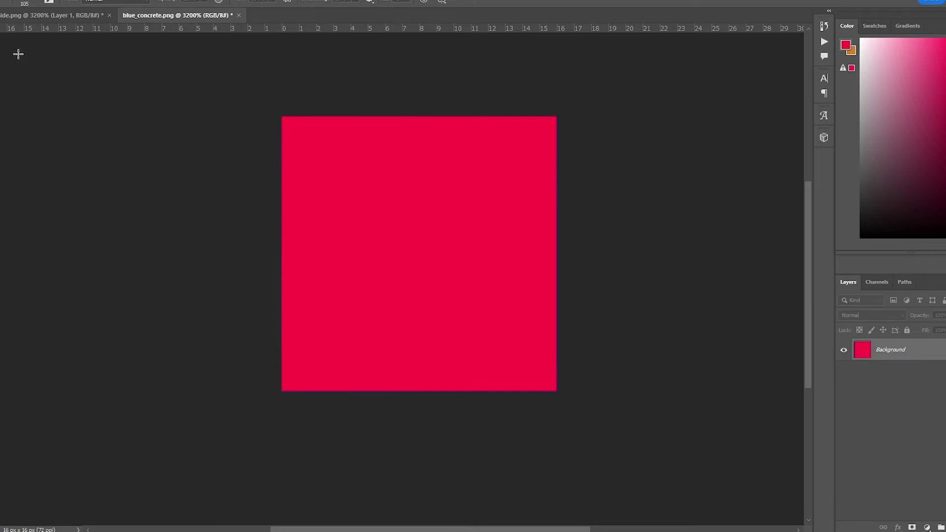
Export the recoloured concrete texture as a PNG named blue_concrete to the Downloads folder.
key(alt+f)
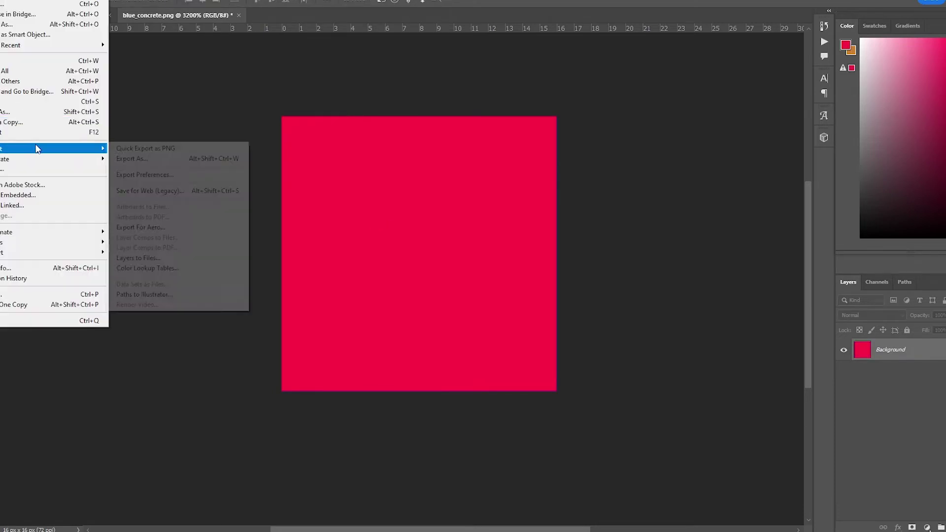
click(131, 148)
text(bl)
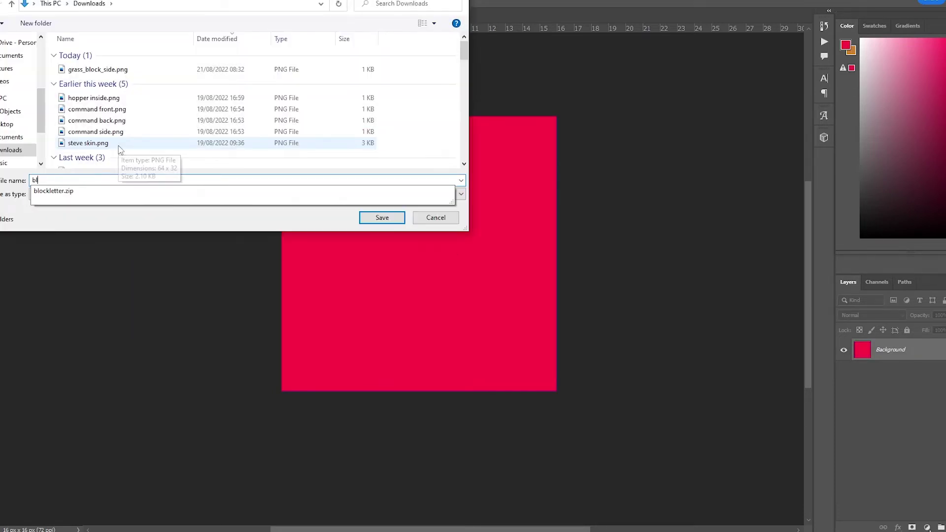
text(ue_concrete)
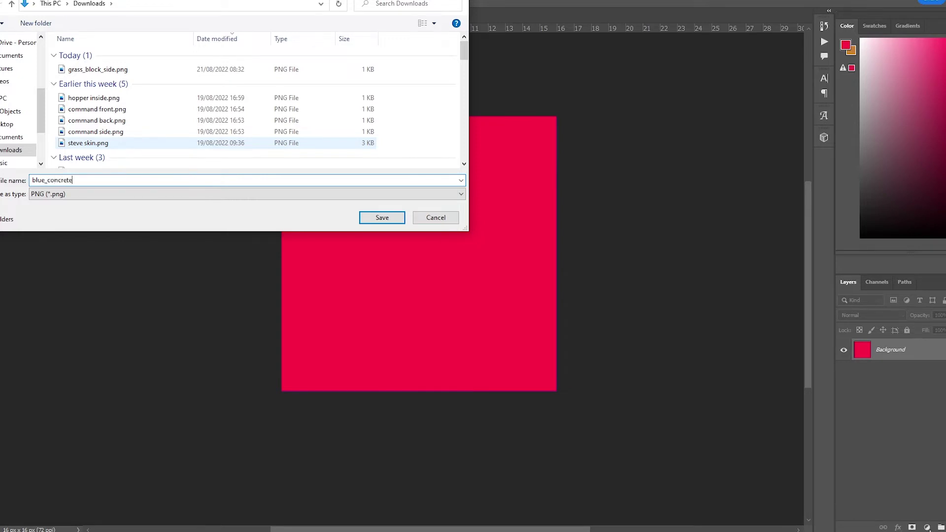
key(Return)
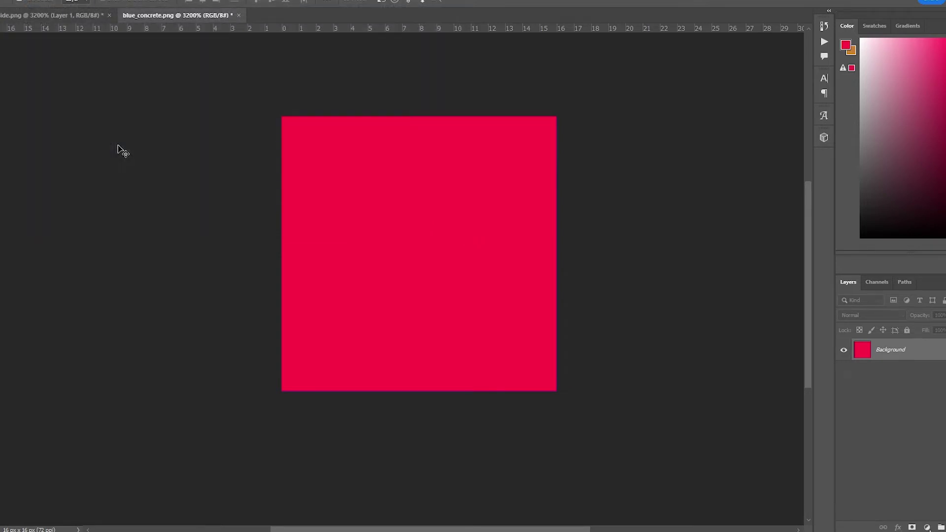
Replace the concrete search in the block folder with "bedrock" and open bedrock.png in Photoshop.
mouse_move(234, 529)
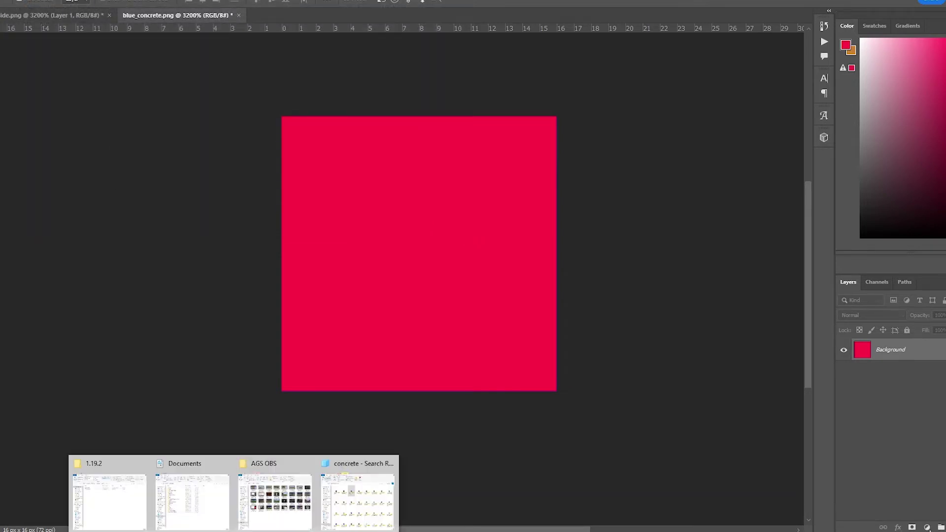
click(368, 524)
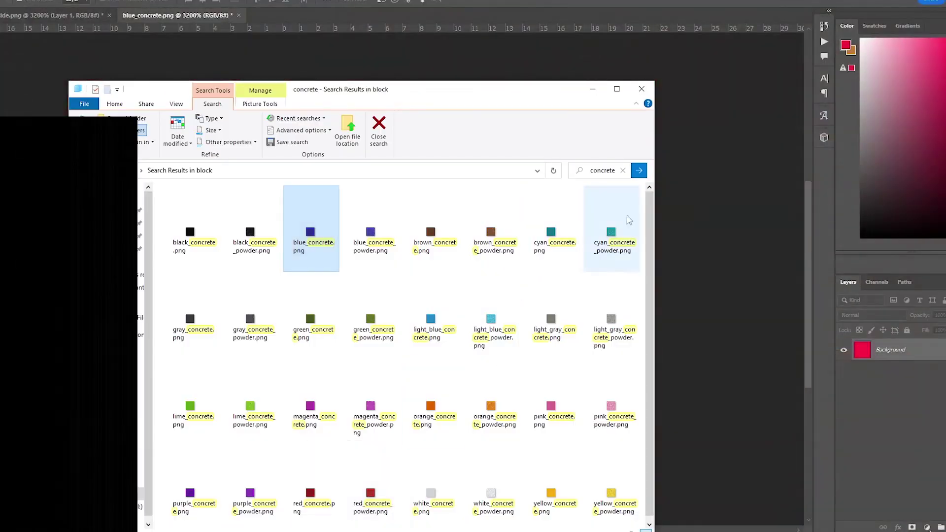
click(623, 170)
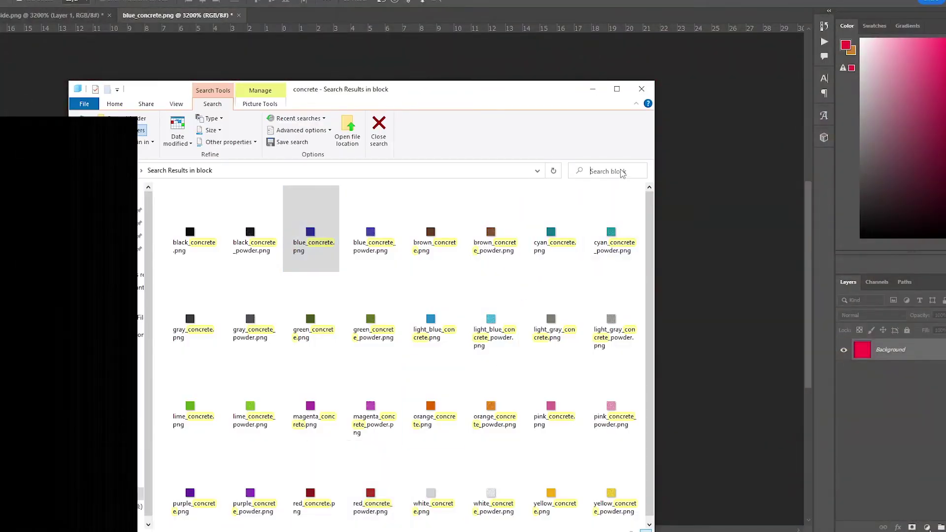
click(597, 171)
text(bedrock)
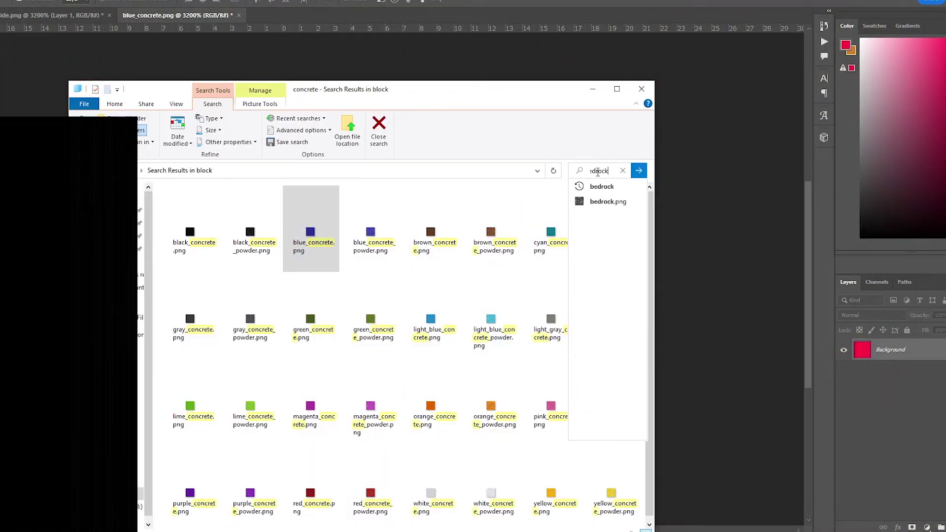
key(Return)
click(623, 170)
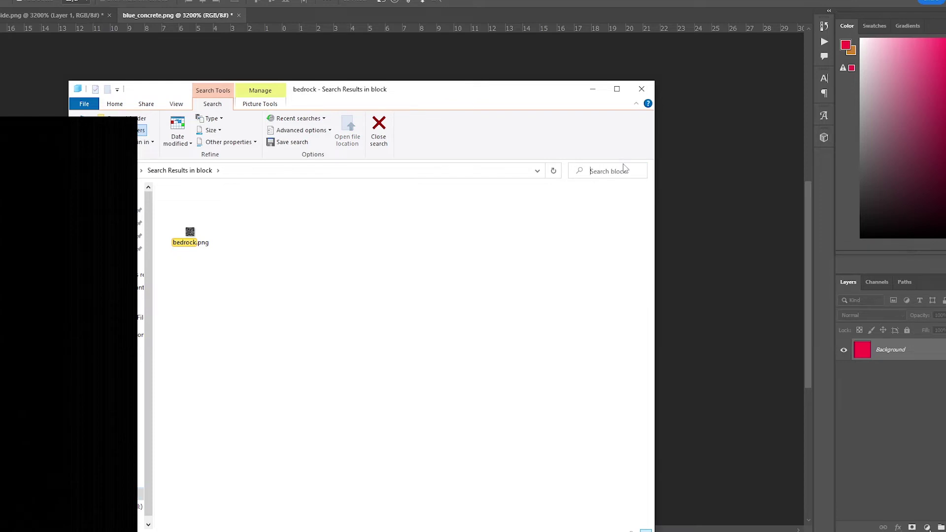
text(r)
drag(190, 236, 276, 20)
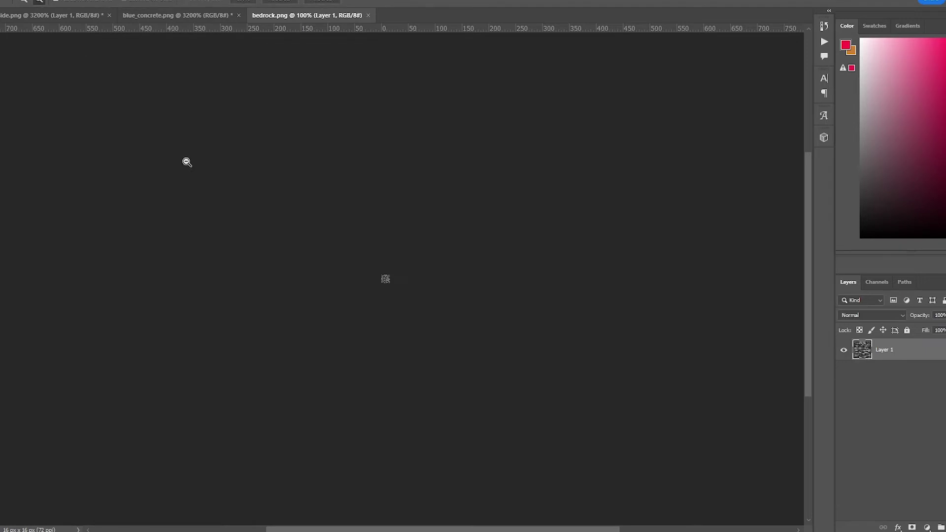
Export the bedrock texture as a PNG named red_stained_glass to the Downloads folder.
click(280, 1)
key(ctrl+minus)
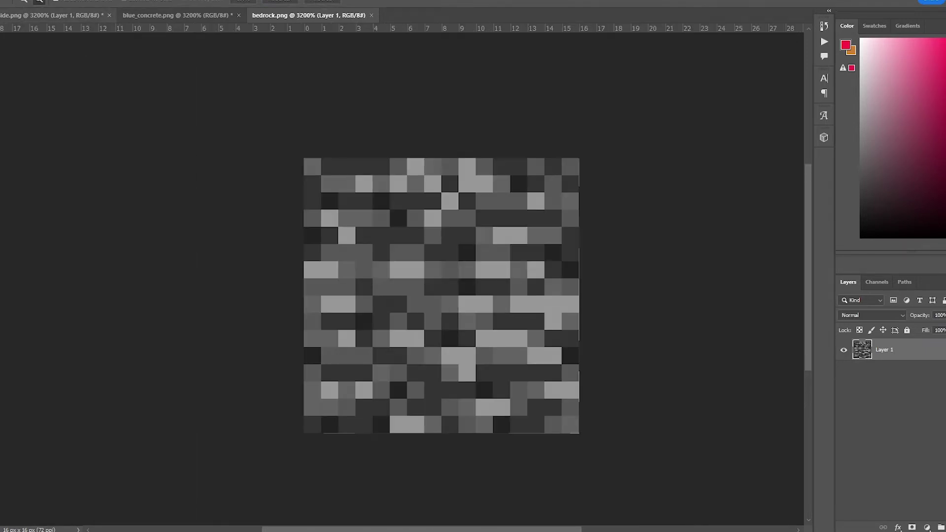
key(v)
click(9, 1)
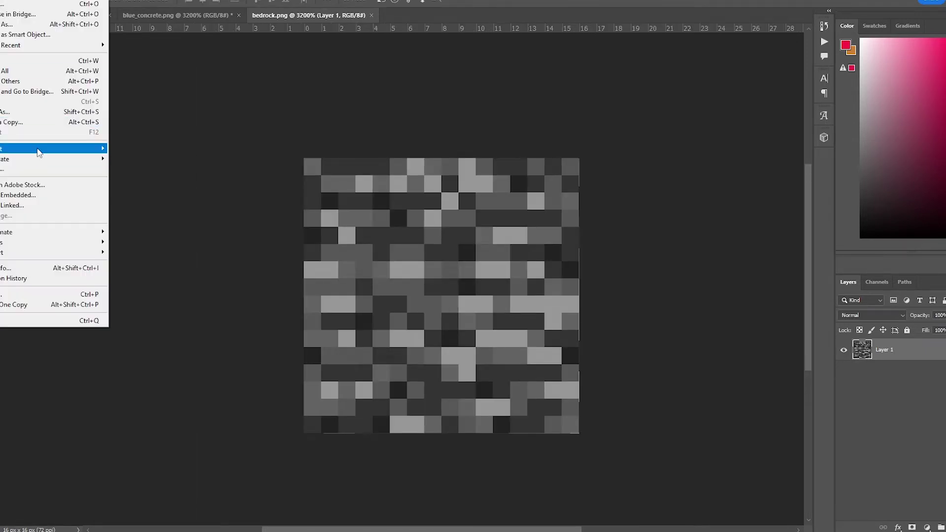
mouse_move(40, 150)
click(149, 148)
text(re)
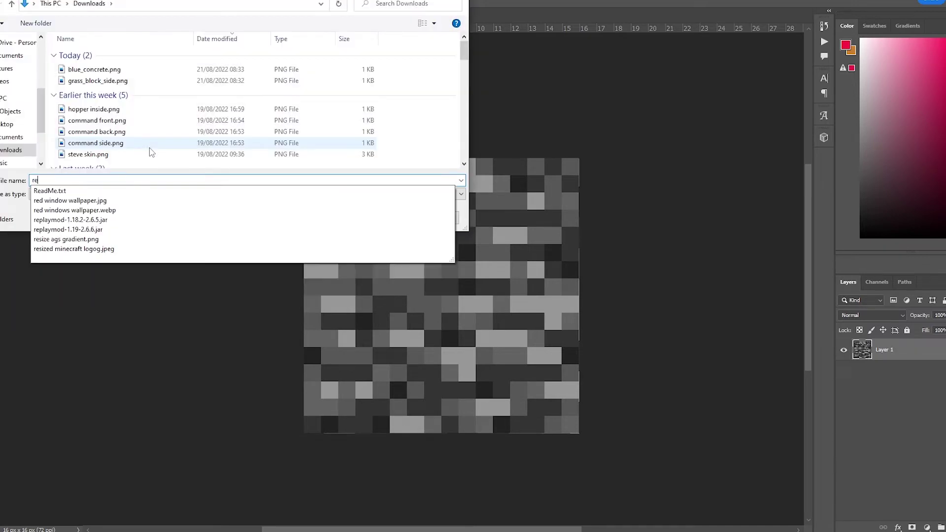
text(d_S)
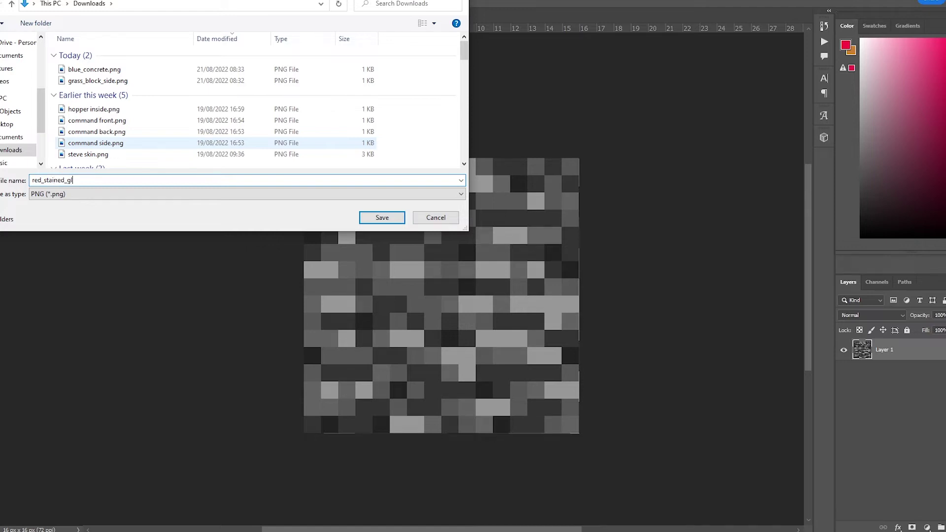
key(Return)
Bring up the block folder's search results and show the Downloads folder in a second File Explorer window beside it.
mouse_move(250, 529)
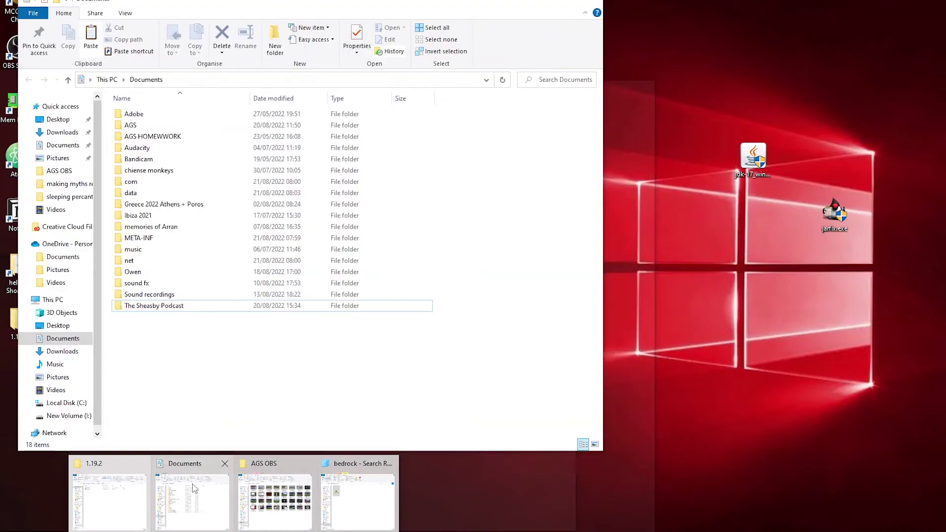
click(375, 497)
drag(545, 91, 736, 38)
click(195, 254)
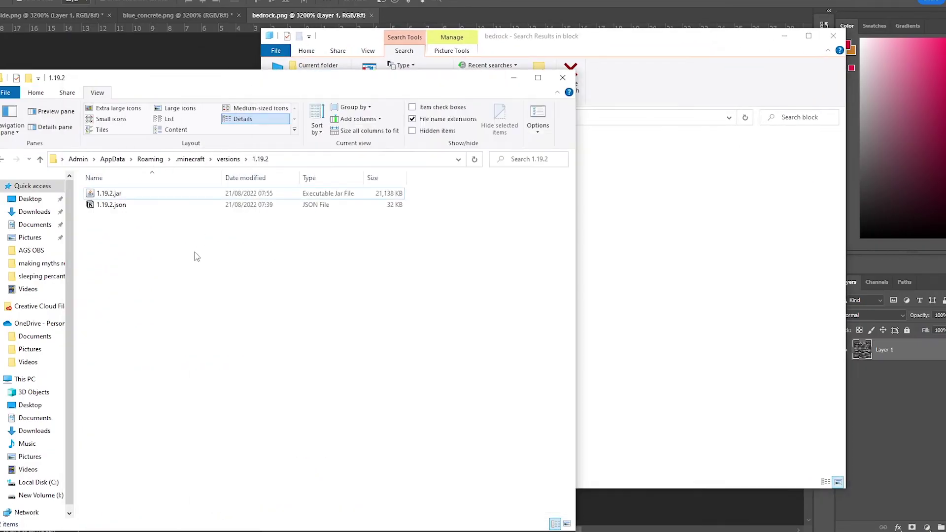
click(25, 224)
click(32, 212)
drag(166, 80, 125, 210)
Search the block folder for "red glass" and delete the original red_stained_glass.png.
click(811, 123)
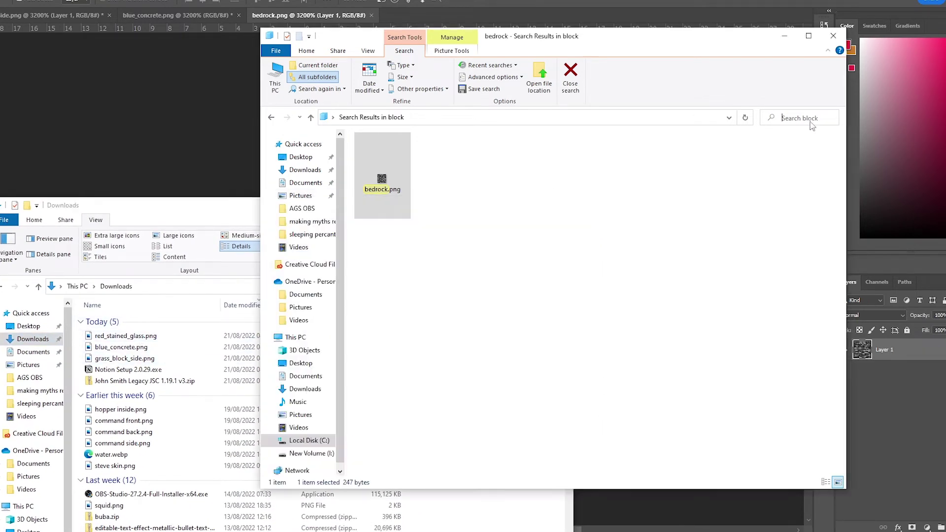
text(red)
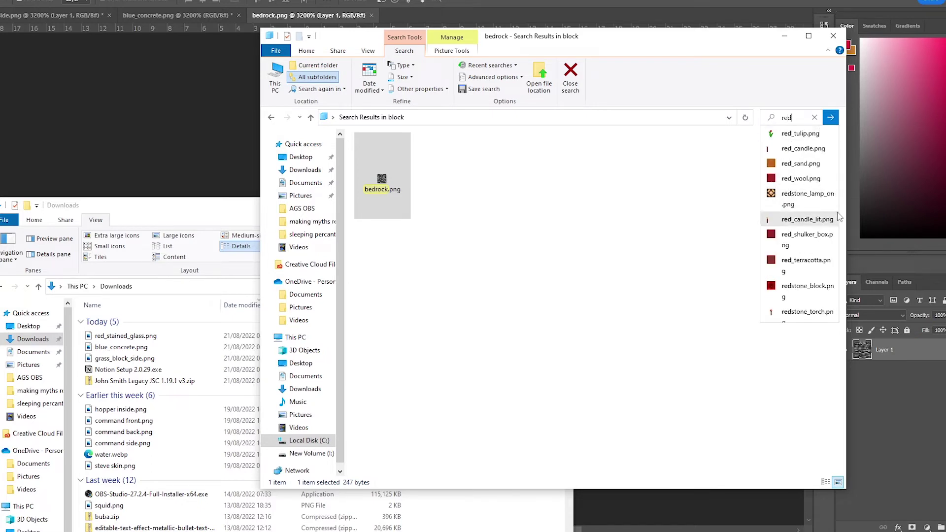
text( glass)
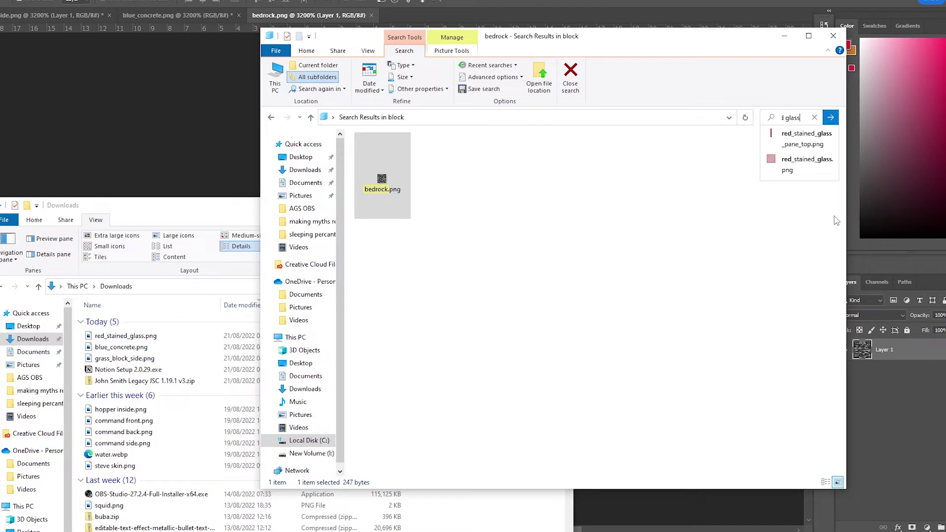
key(Return)
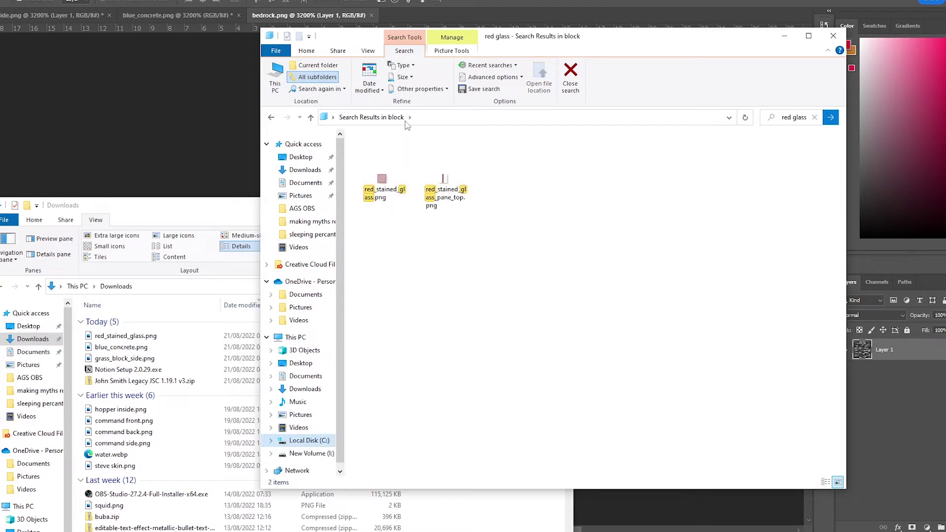
click(382, 186)
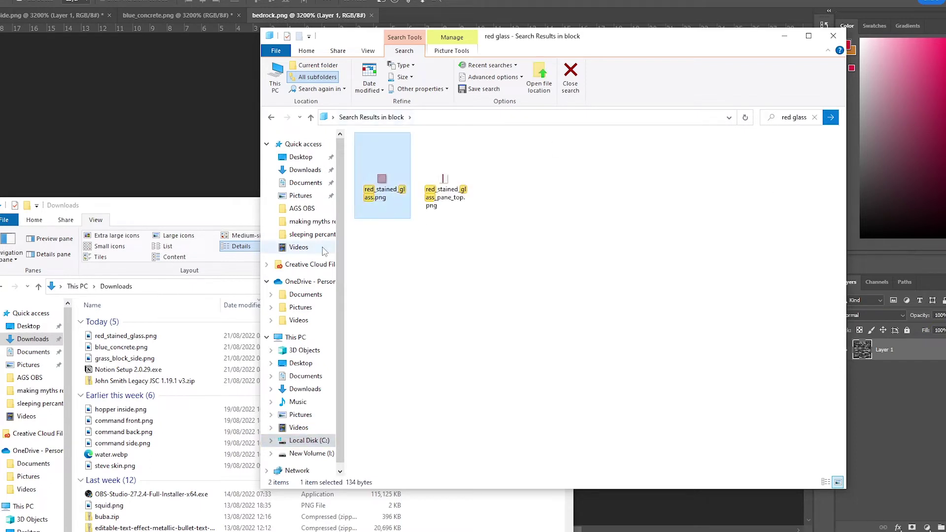
right_click(382, 186)
click(412, 454)
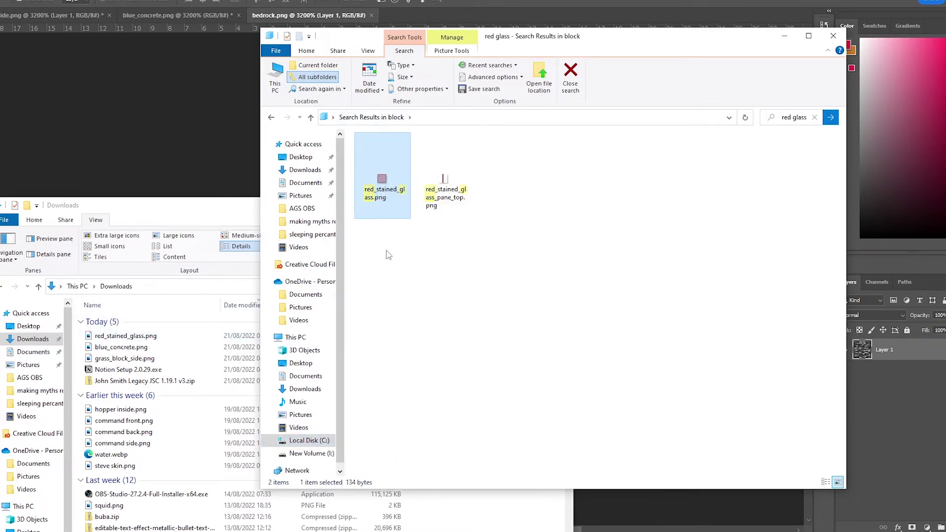
Try to move red_stained_glass.png from Downloads into the block search results, and clear the search text.
click(116, 335)
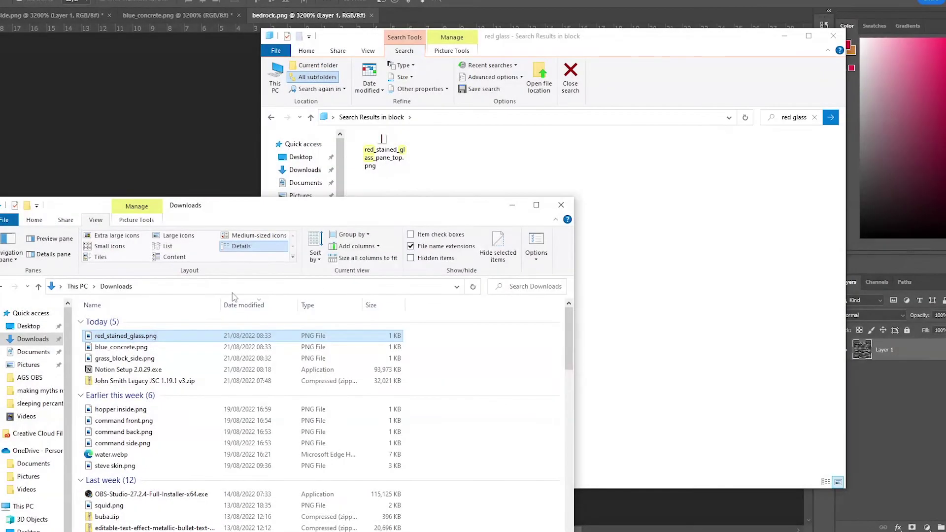
drag(165, 338, 562, 181)
click(650, 244)
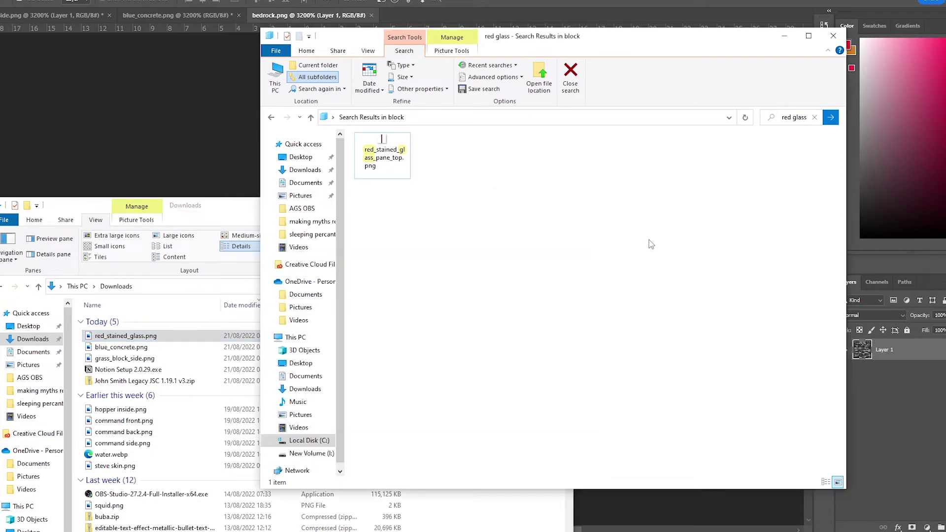
drag(126, 336, 478, 220)
click(815, 117)
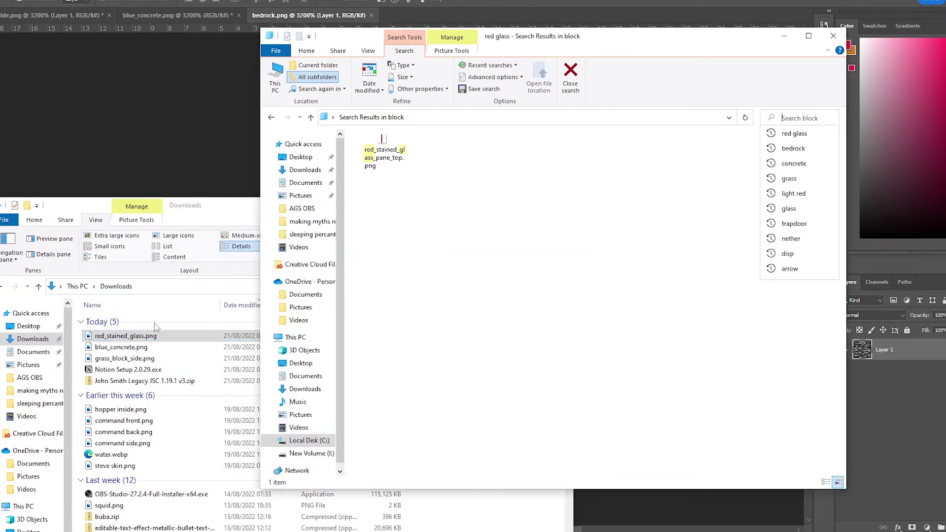
click(675, 223)
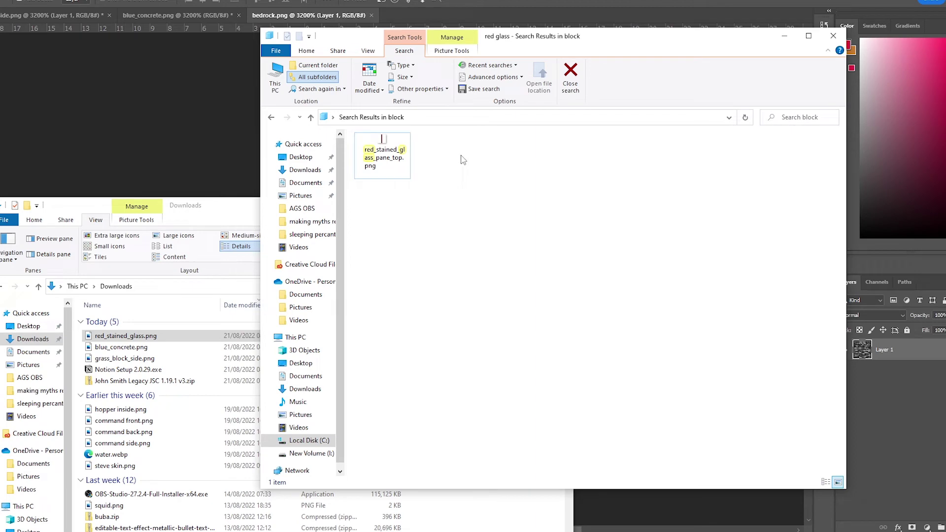
Return to the block folder and move red_stained_glass.png and grass_block_side.png into it from Downloads, replacing the existing grass texture.
click(271, 117)
drag(165, 336, 354, 266)
drag(125, 347, 598, 418)
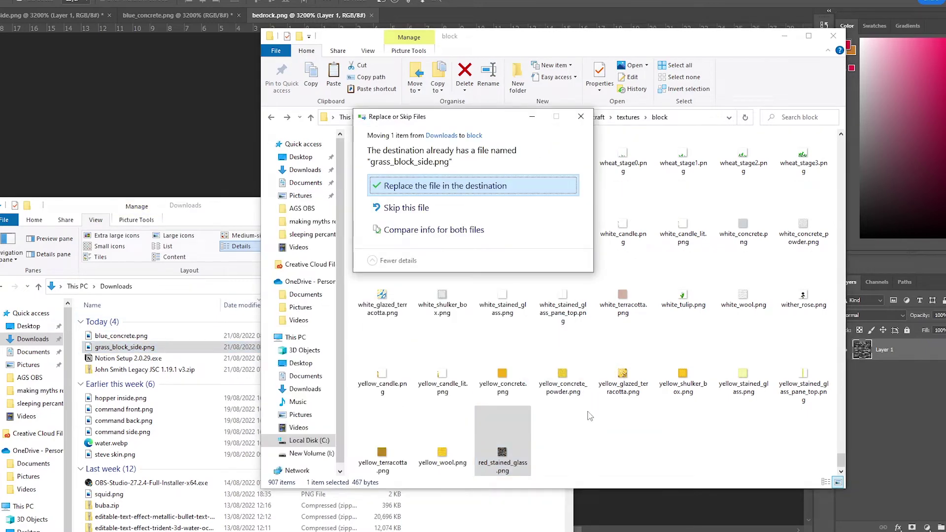
click(421, 186)
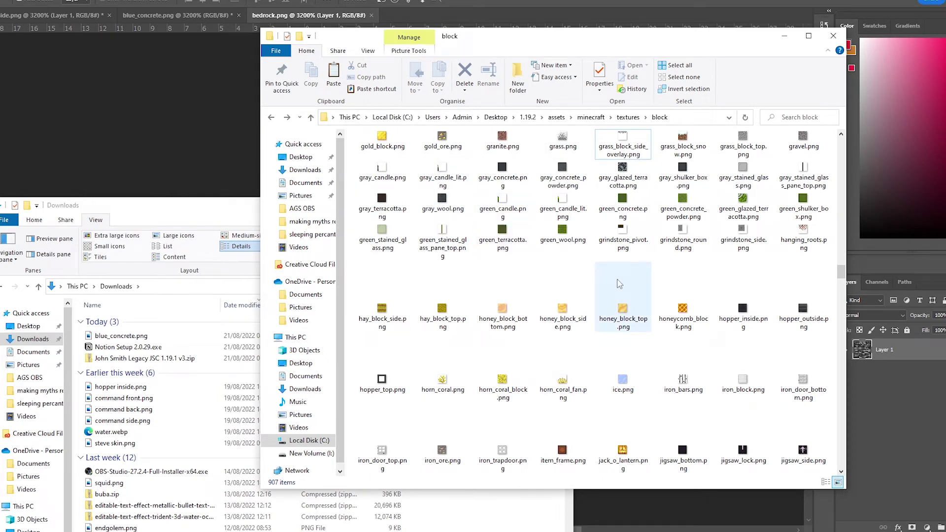
Move blue_concrete.png from Downloads into the block folder, replacing the existing file.
scroll(537, 272, up, 3)
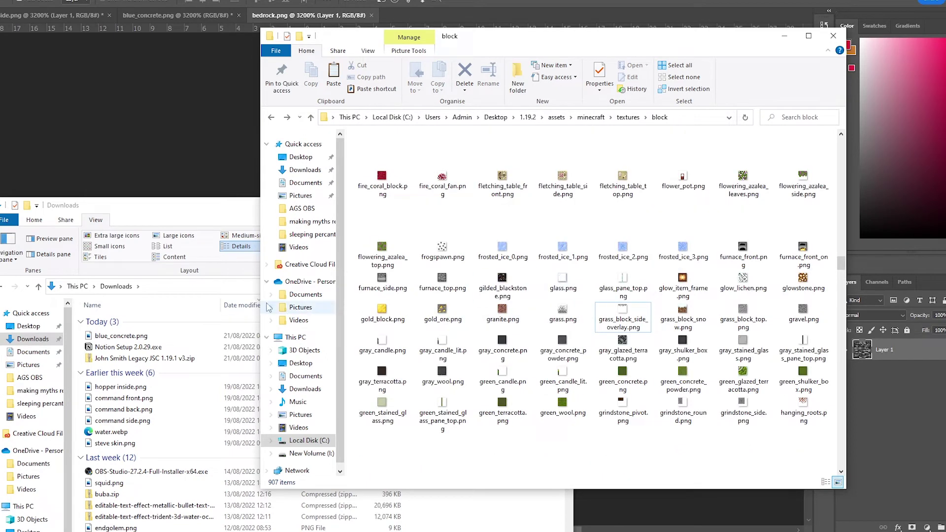
click(118, 337)
drag(118, 337, 709, 178)
click(501, 187)
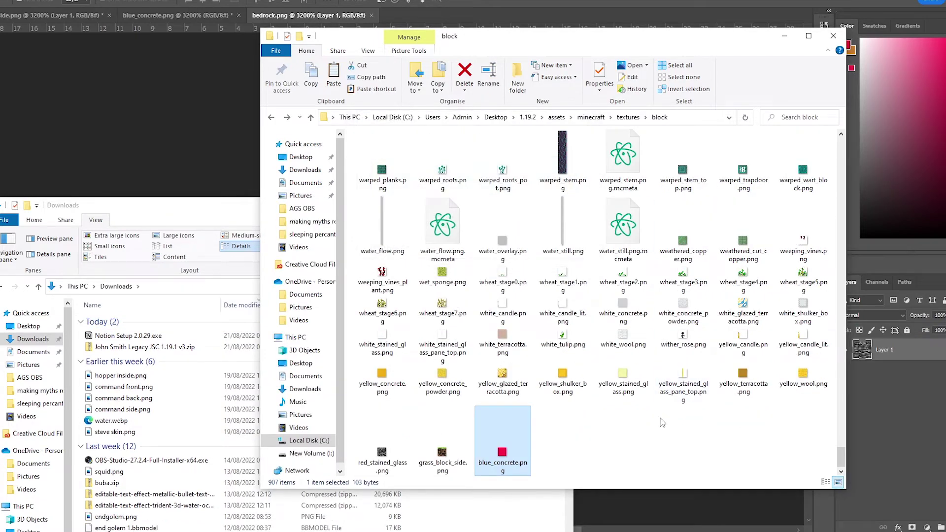
Search the block folder for "concrete" and open the suggested blue_concrete.png to check the replaced texture.
text(con)
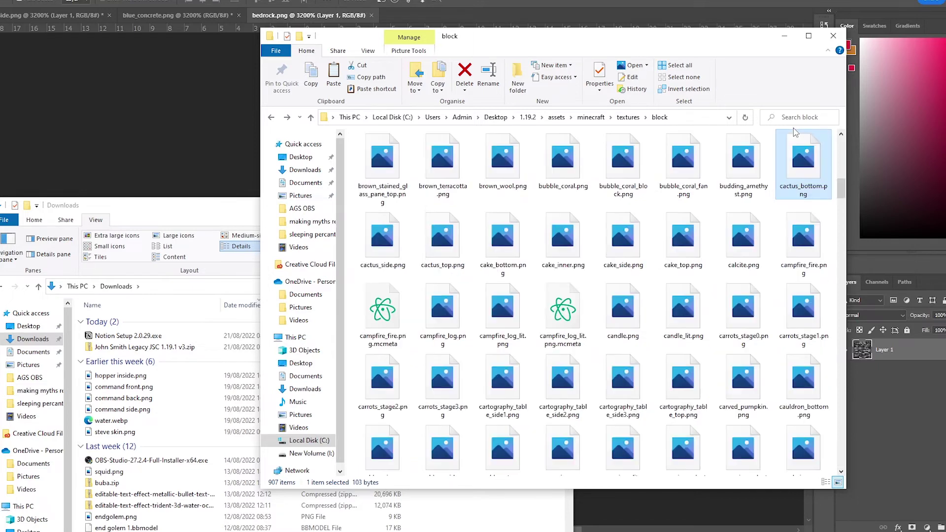
click(787, 118)
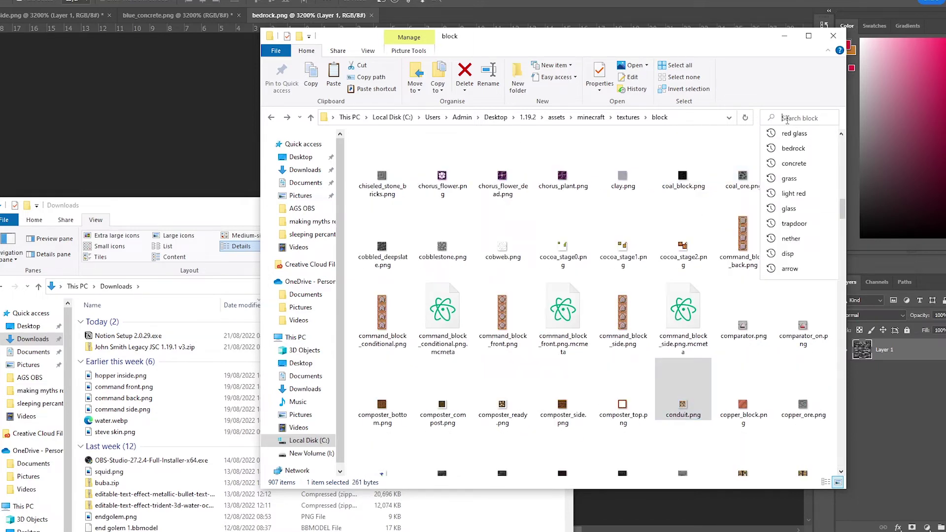
text(concrete)
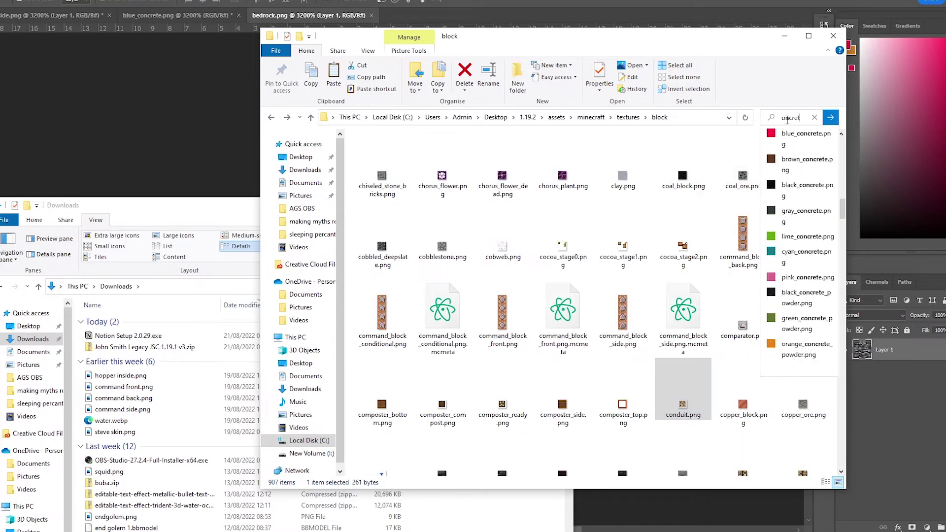
click(809, 142)
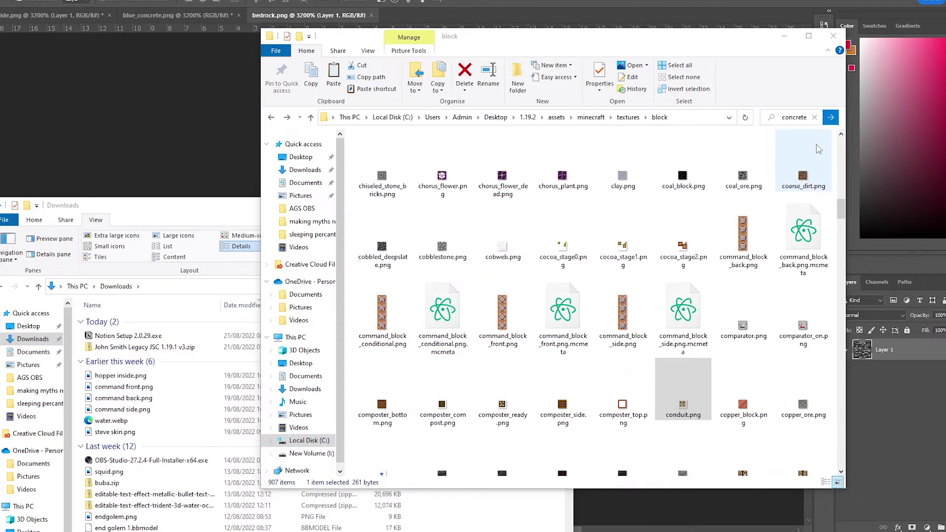
double_click(816, 144)
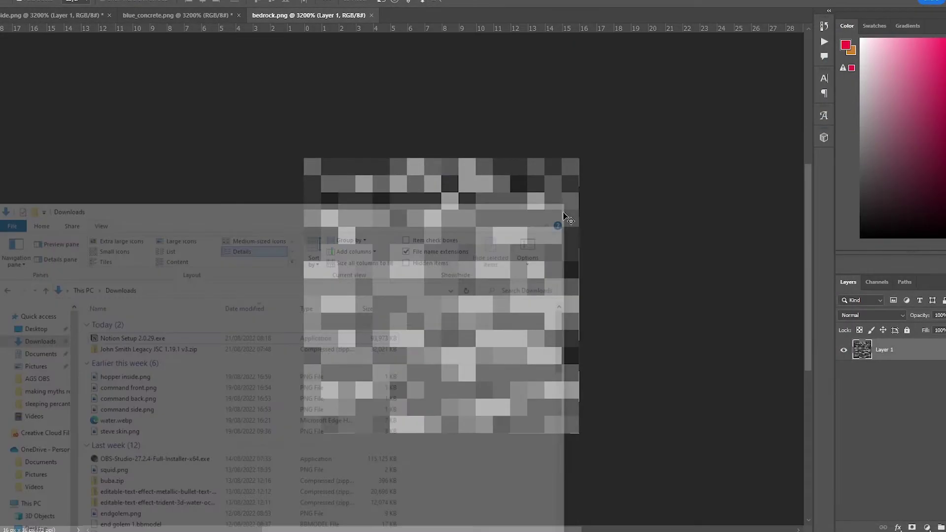
Quit Photoshop without saving the changes to the open texture documents.
key(ctrl+q)
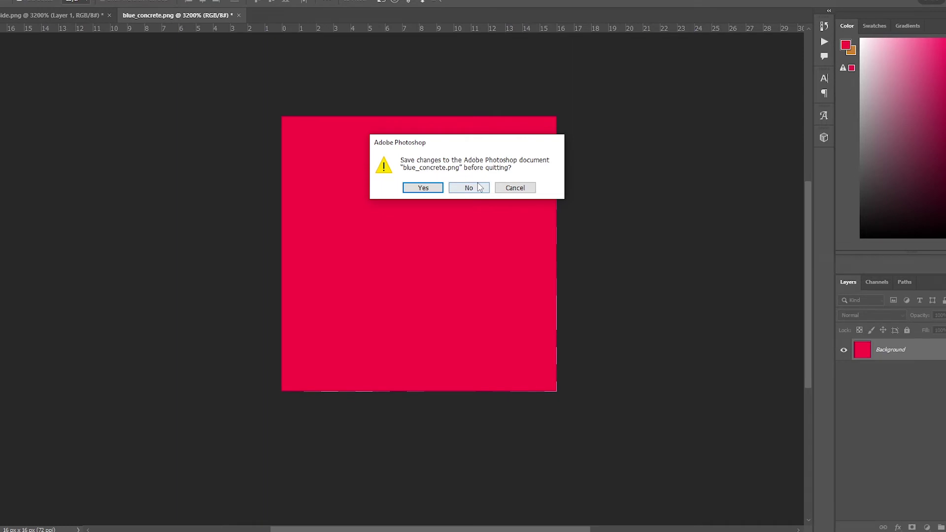
key(n)
click(461, 187)
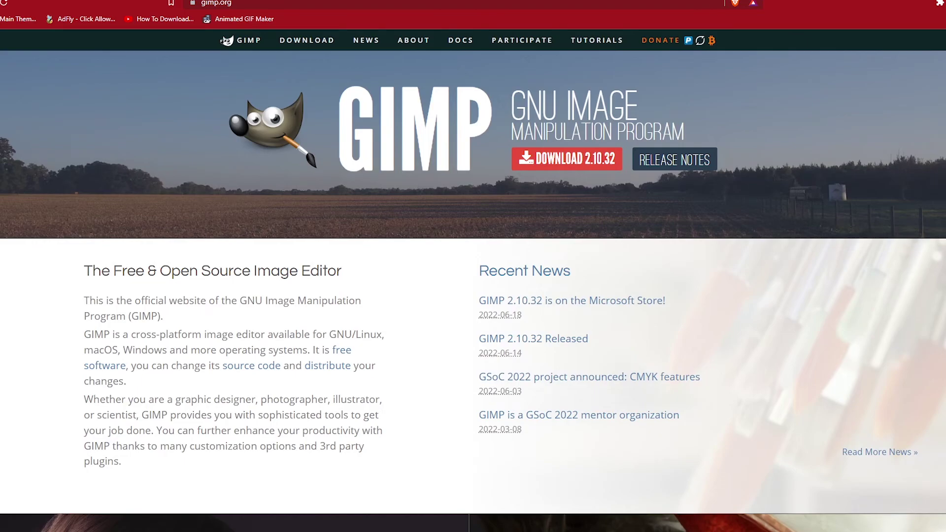
key(ctrl+t)
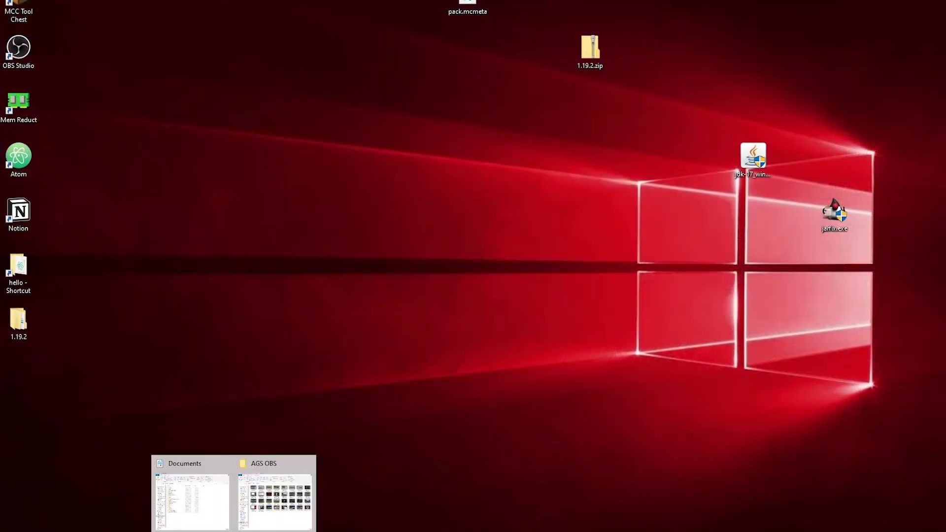
Open the 1.19.2 folder on the desktop and create a new text document in it.
double_click(20, 308)
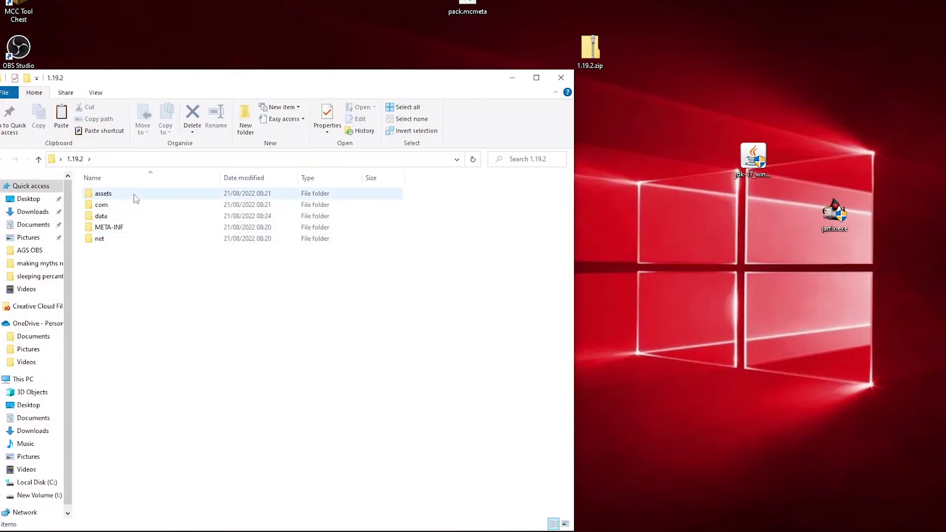
click(399, 527)
click(127, 197)
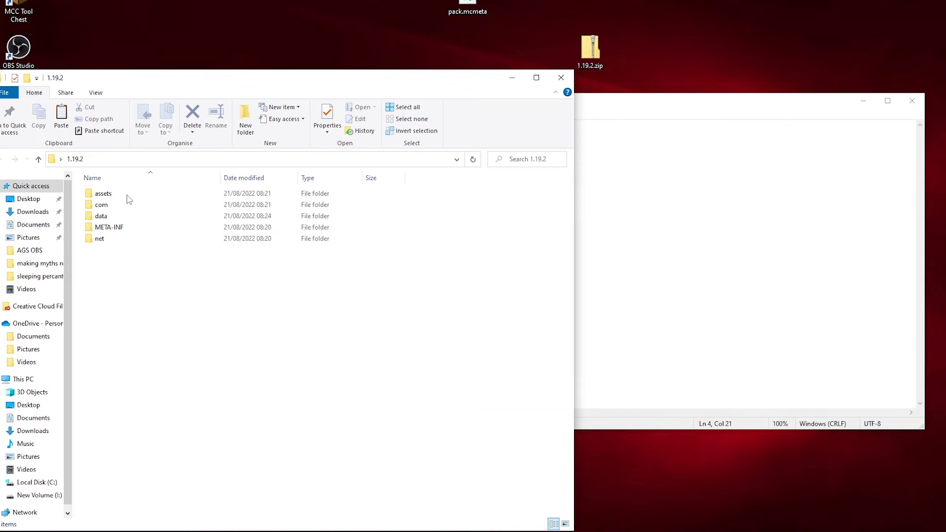
right_click(184, 298)
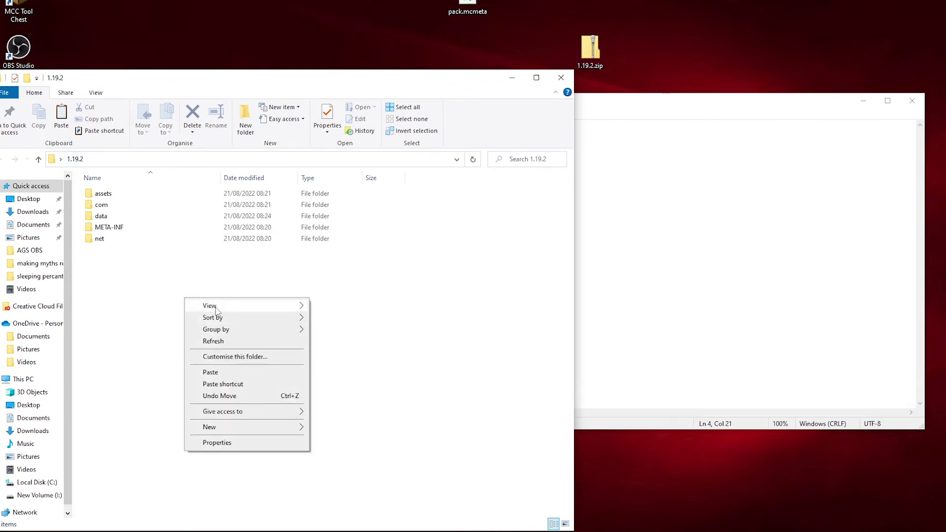
mouse_move(251, 427)
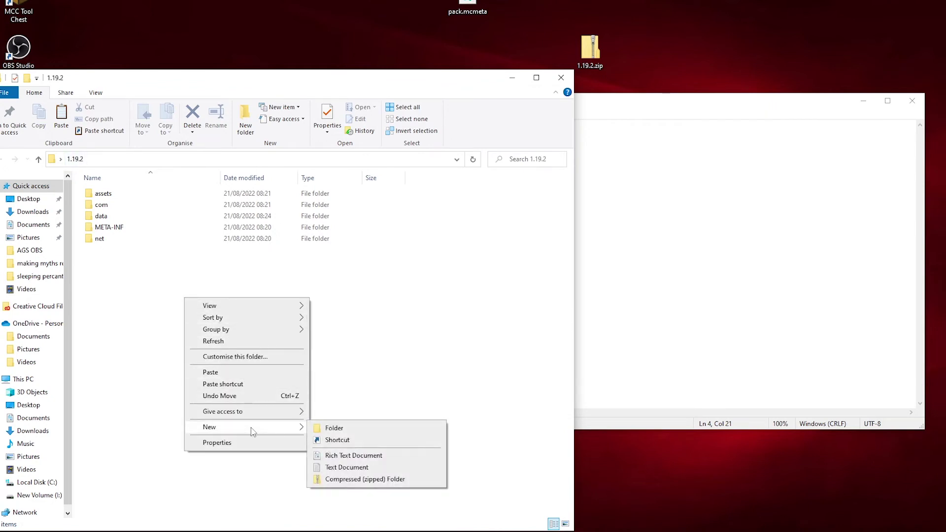
click(346, 467)
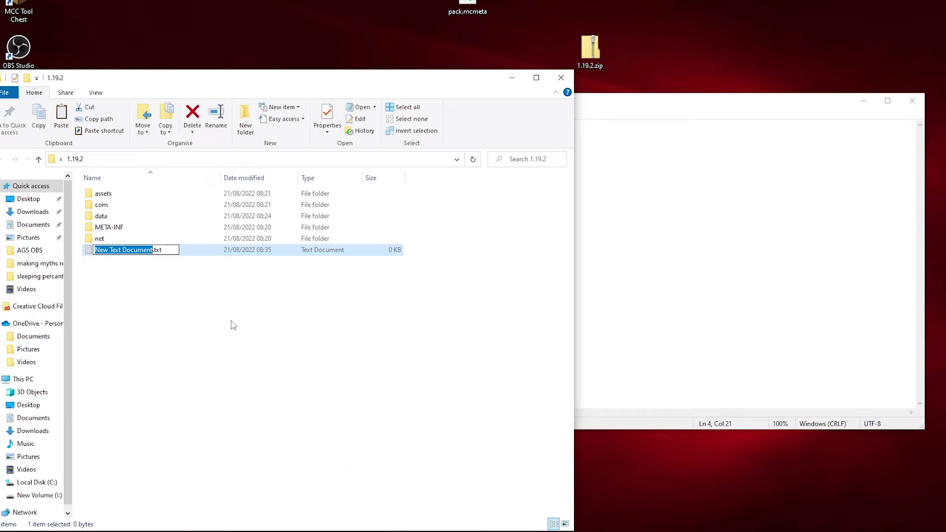
click(391, 262)
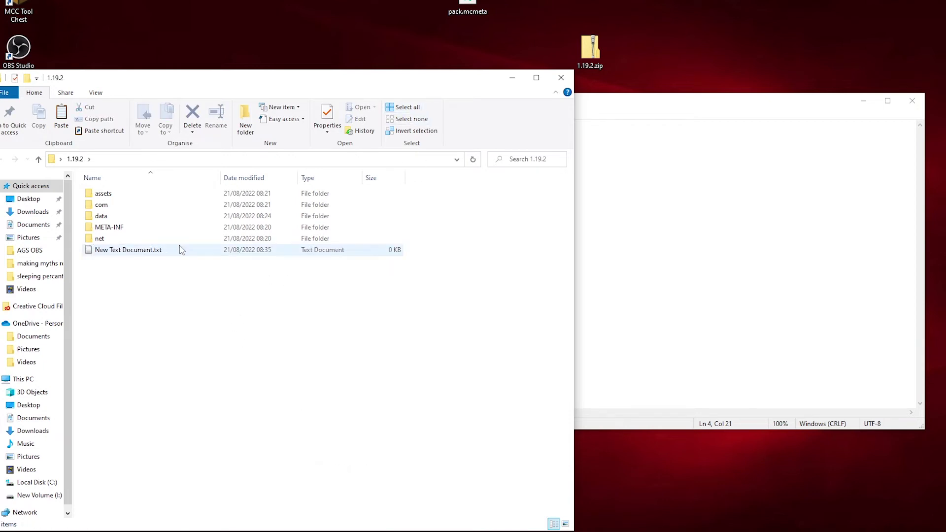
Open New Text Document.txt in Notepad and save it as pack.mcmeta in the 1.19.2 folder.
right_click(184, 256)
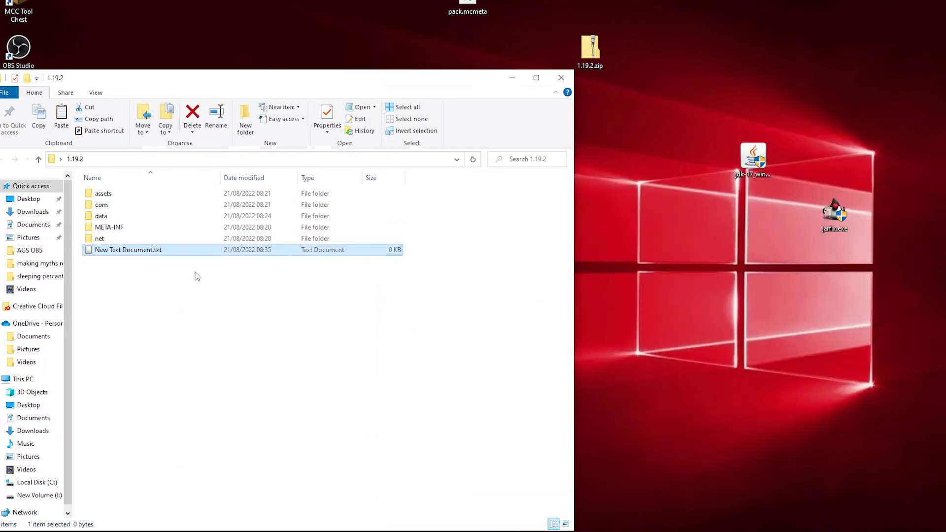
right_click(174, 252)
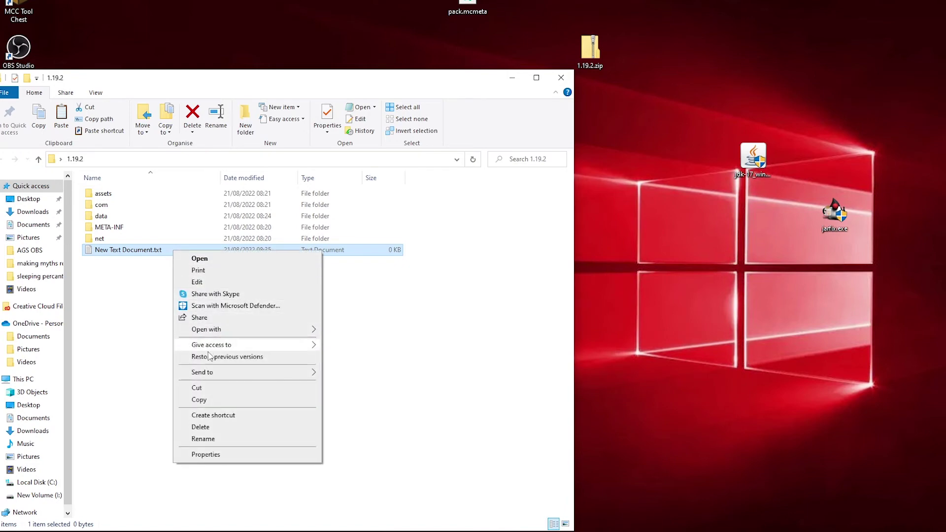
double_click(127, 253)
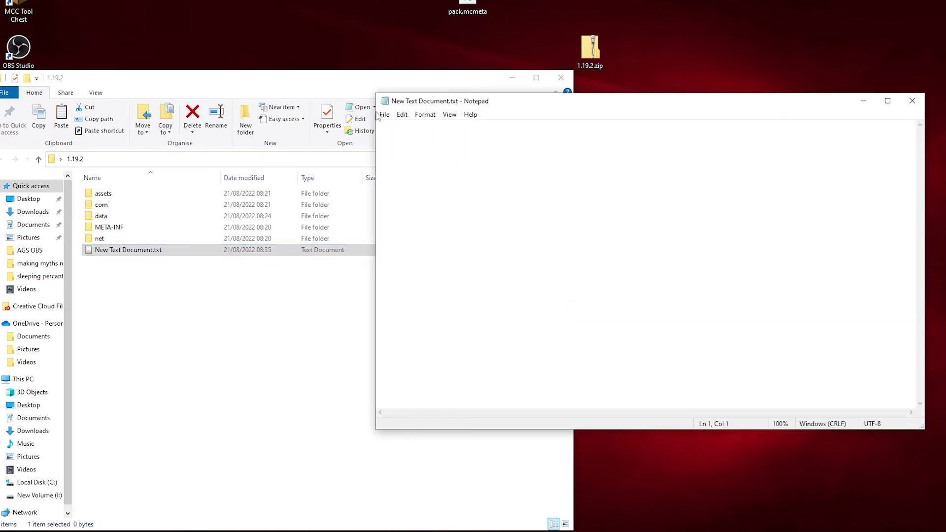
click(384, 114)
click(400, 172)
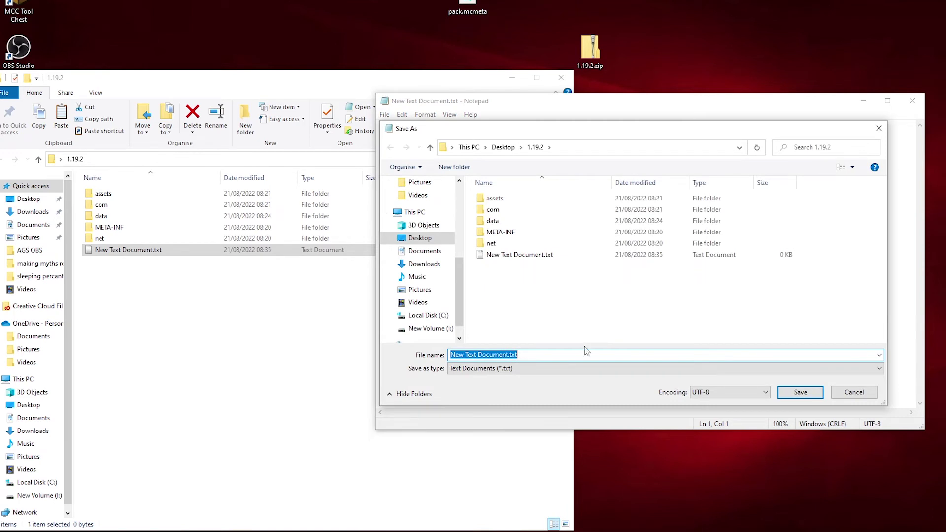
text(pack.)
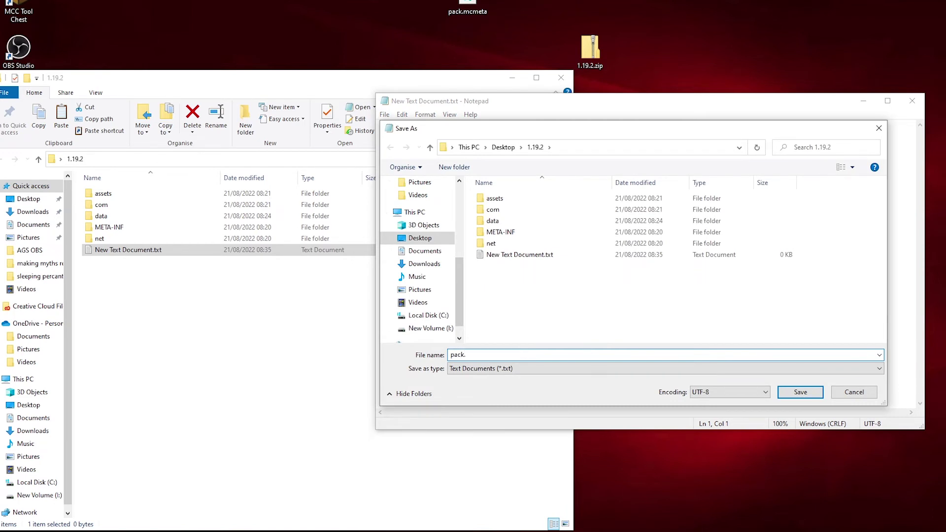
text(mcmeta)
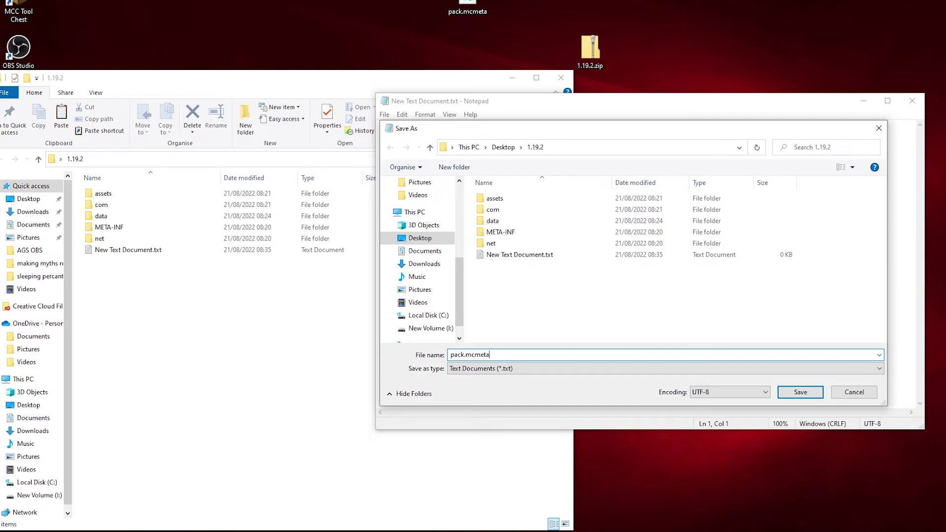
key(Return)
Delete New Text Document.txt from the 1.19.2 folder.
click(197, 309)
click(175, 254)
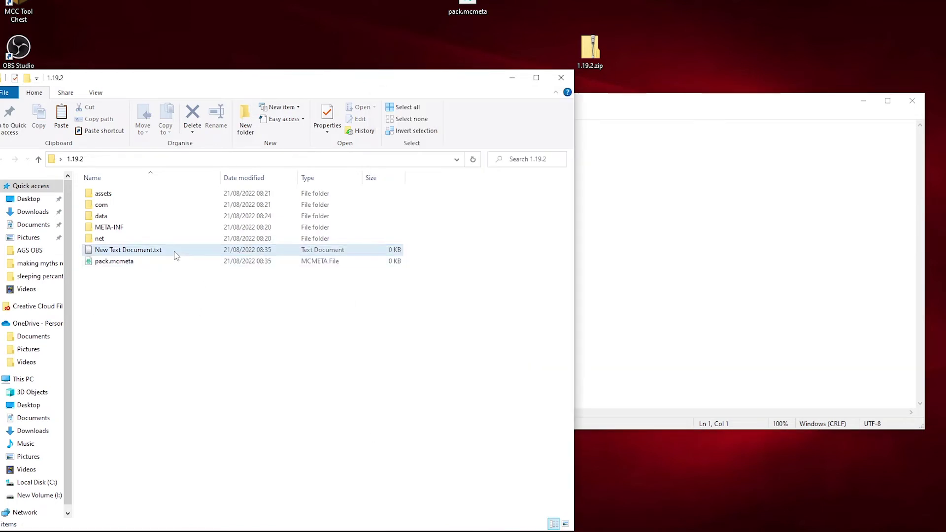
right_click(174, 250)
click(216, 428)
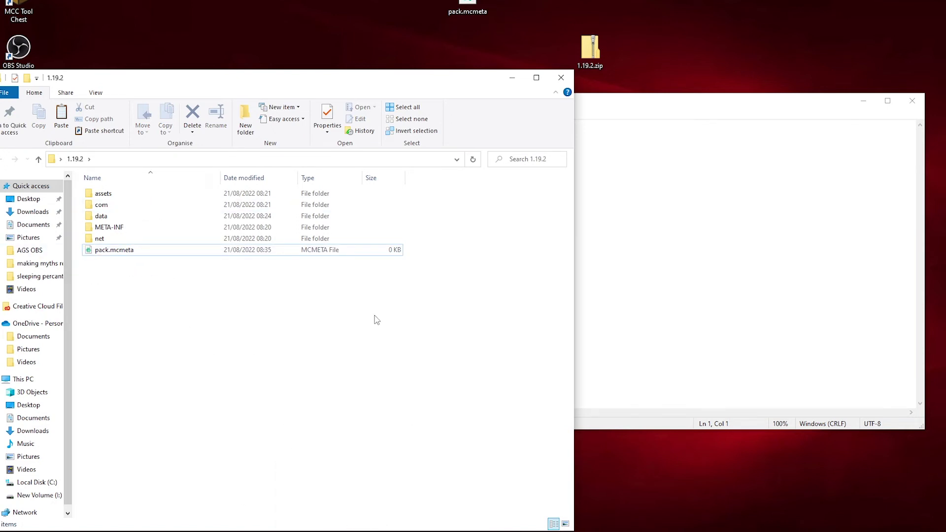
Open pack.mcmeta with Atom as the default app, enter the "pack" block with pack_format 4 and description "Bread", and save it.
click(274, 251)
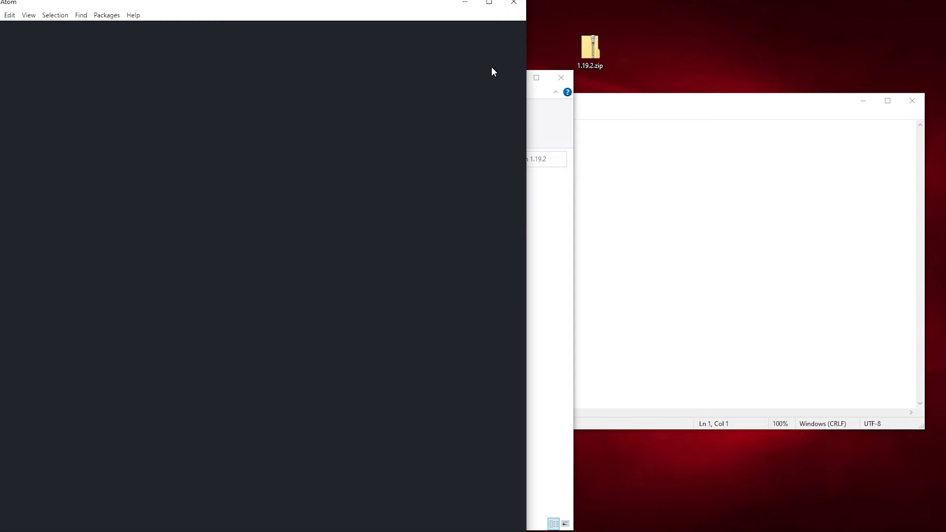
click(510, 6)
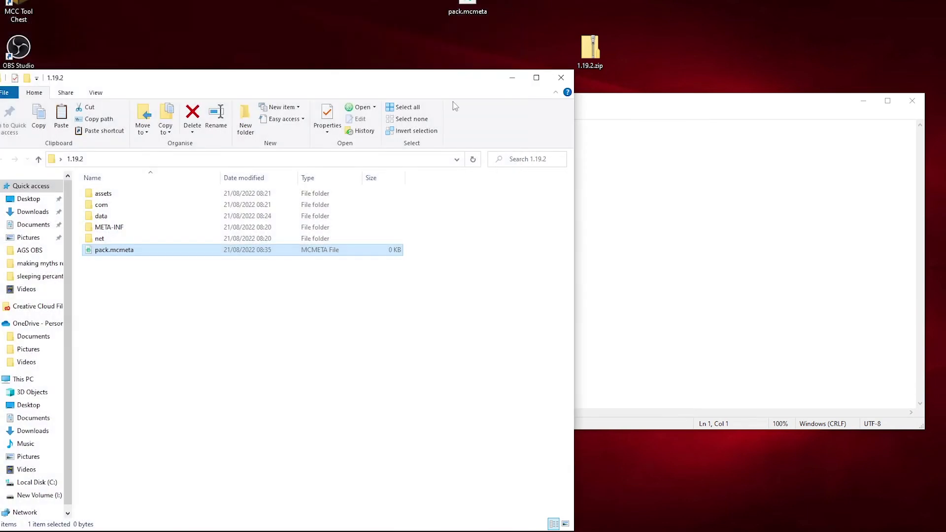
right_click(128, 254)
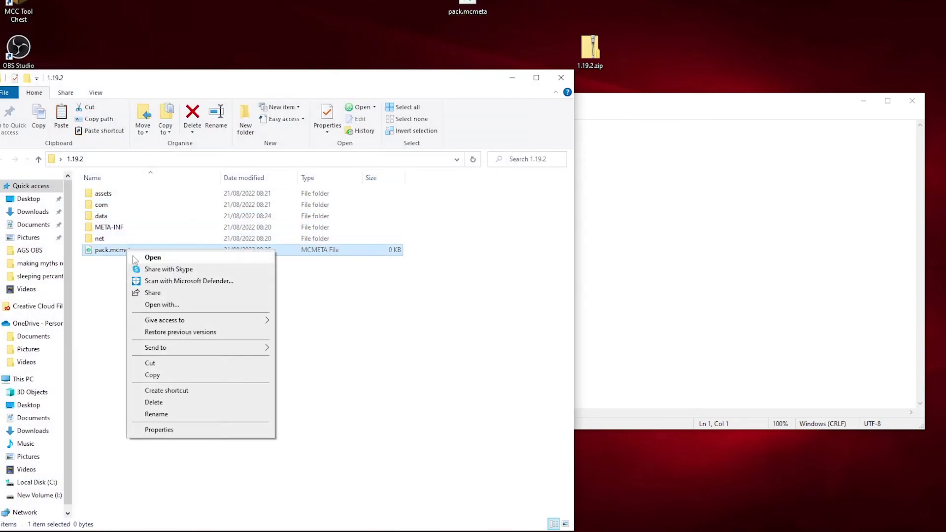
click(178, 305)
click(399, 165)
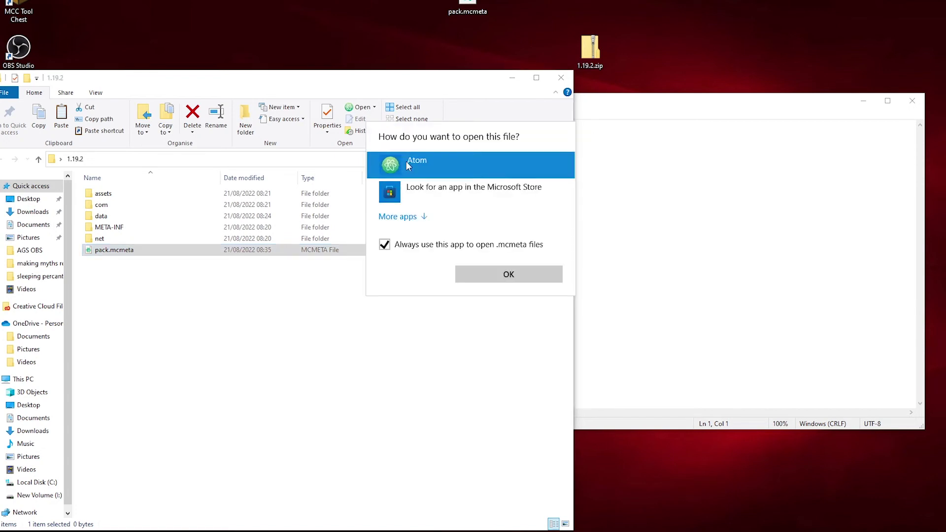
click(508, 274)
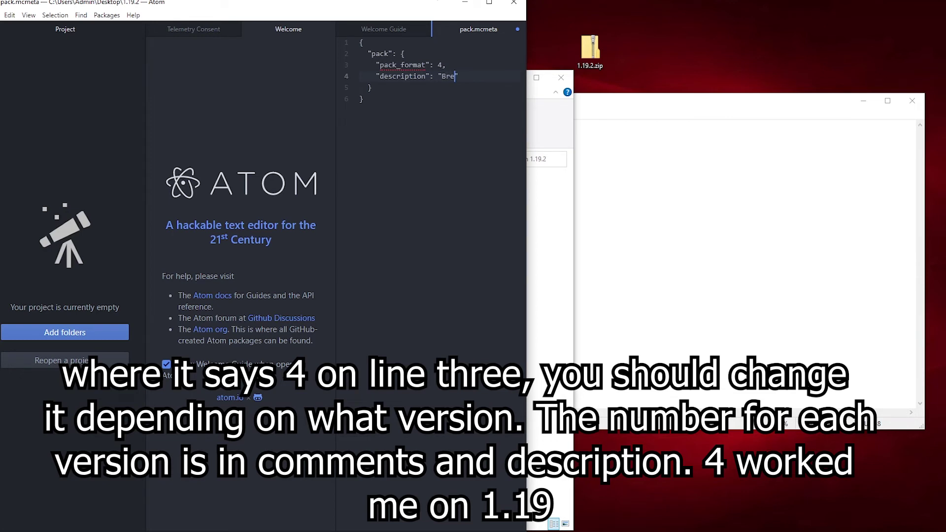
click(514, 2)
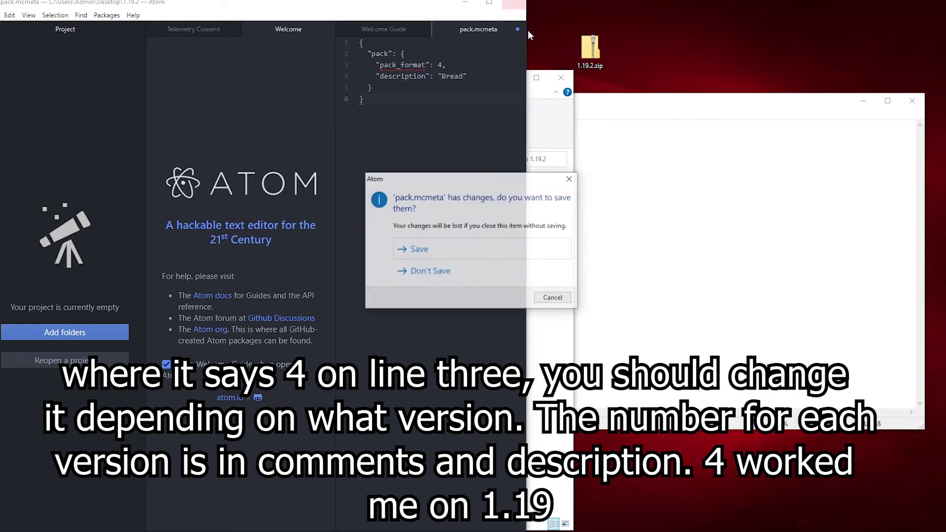
click(431, 253)
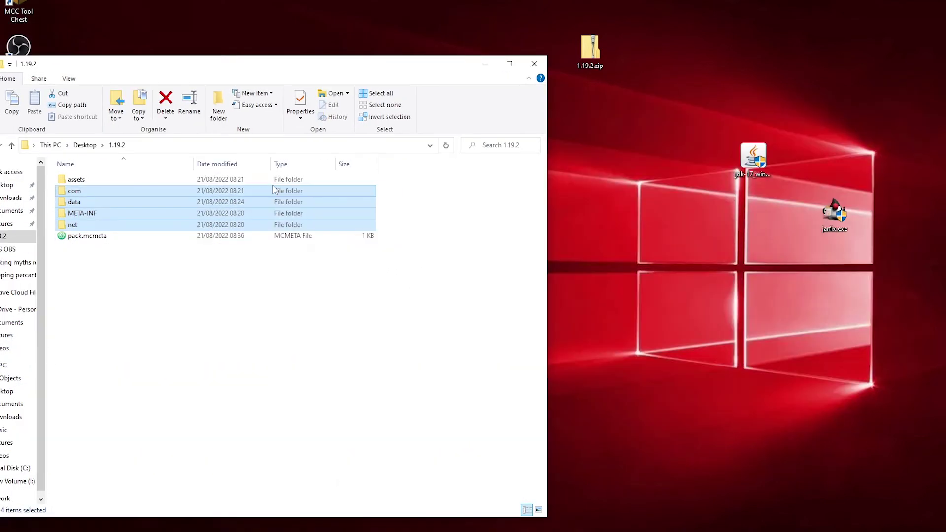
Delete the com, data, META-INF and net folders from 1.19.2, and move assets and pack.mcmeta to the desktop.
right_click(271, 186)
click(296, 314)
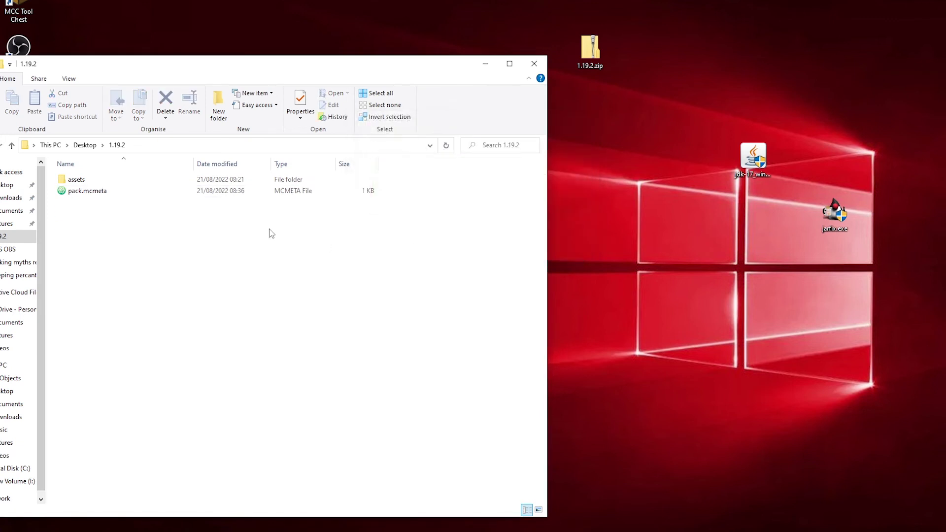
drag(270, 229, 654, 321)
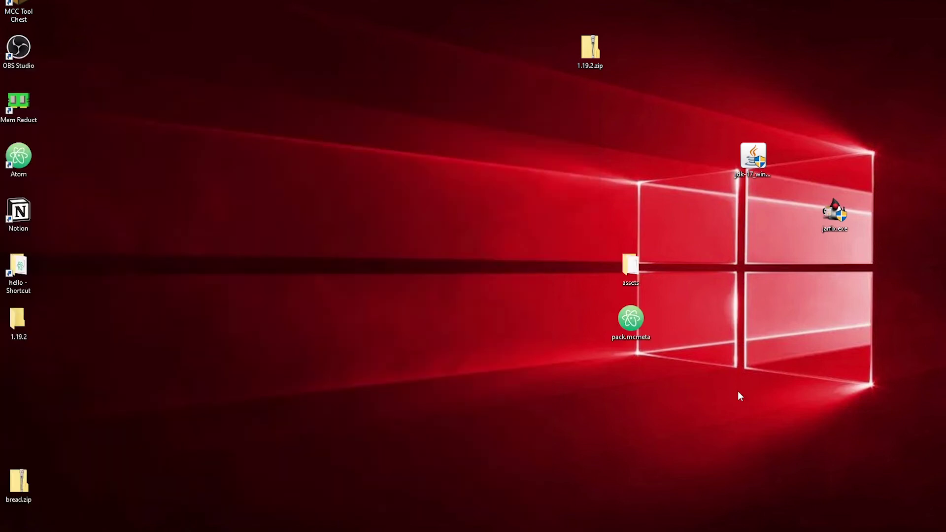
Compress the assets folder and pack.mcmeta on the desktop together into one zip file.
drag(737, 400, 588, 270)
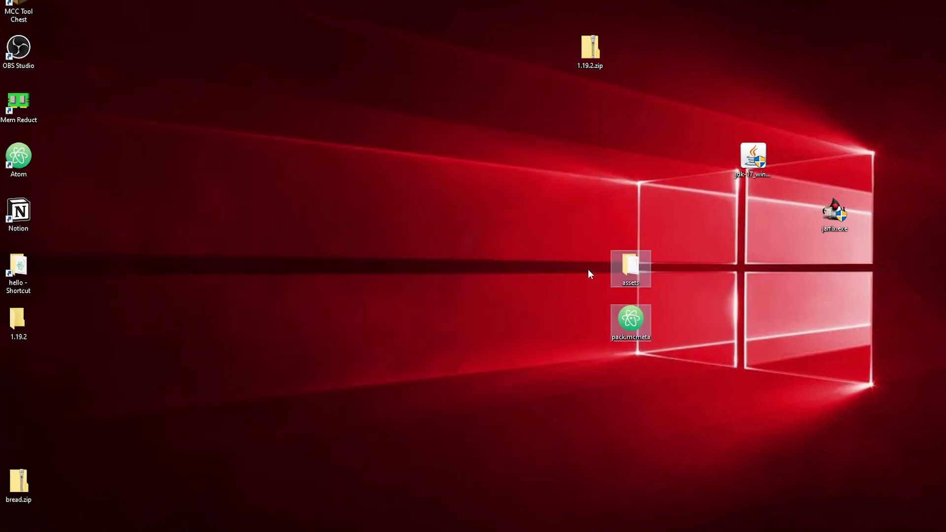
right_click(632, 256)
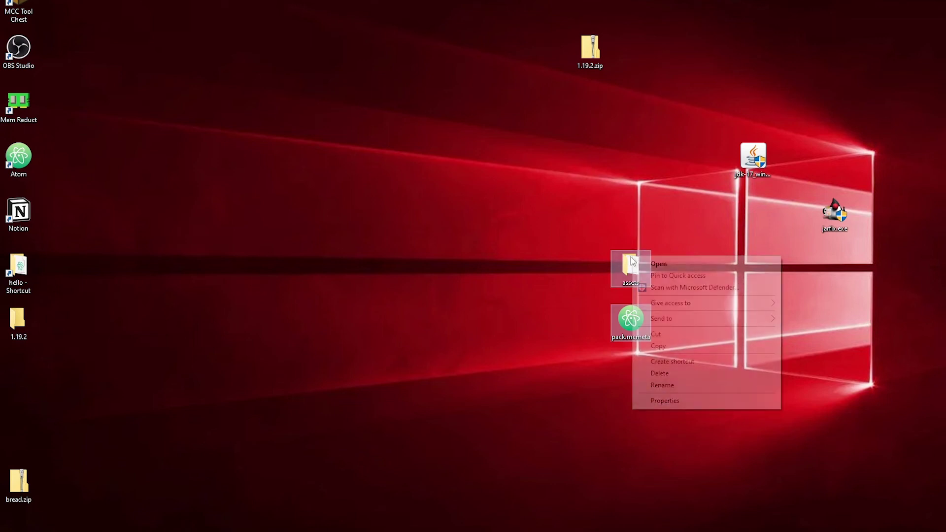
mouse_move(666, 321)
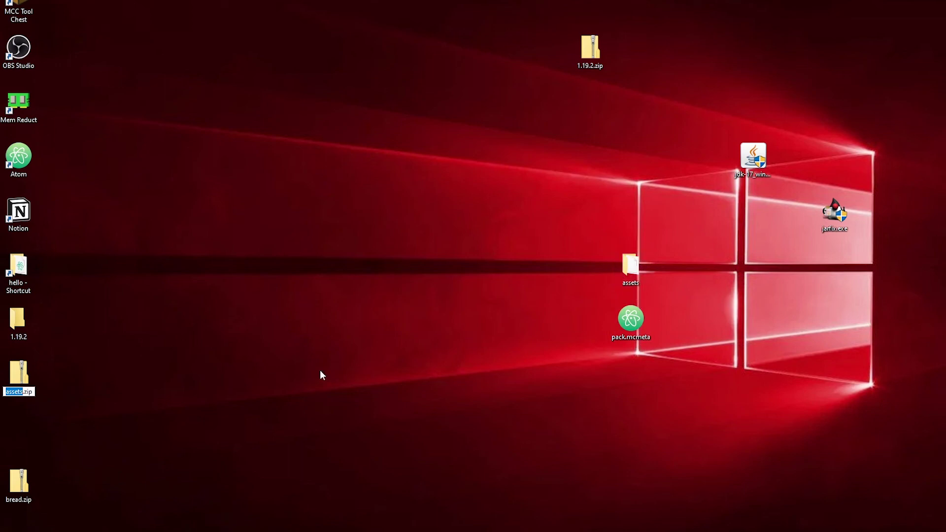
Rename the new zip file on the desktop to bread.zip.
right_click(19, 367)
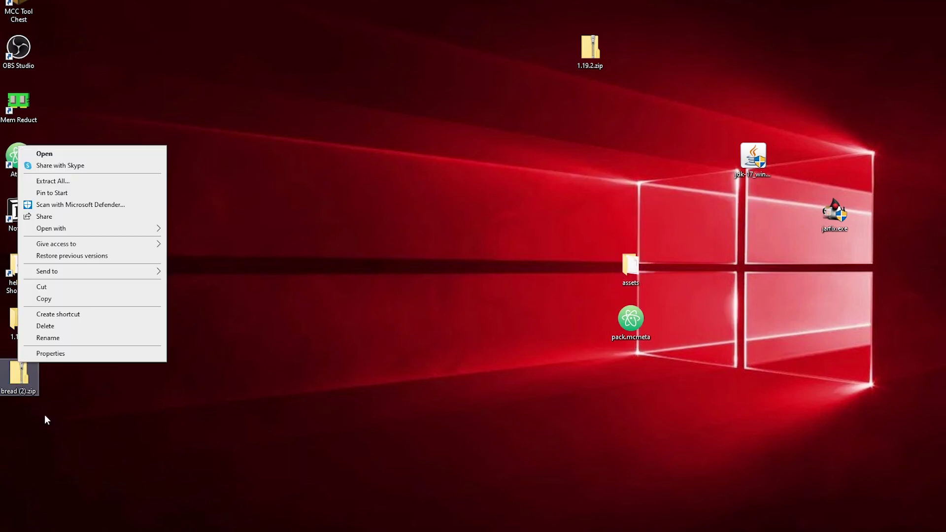
click(44, 339)
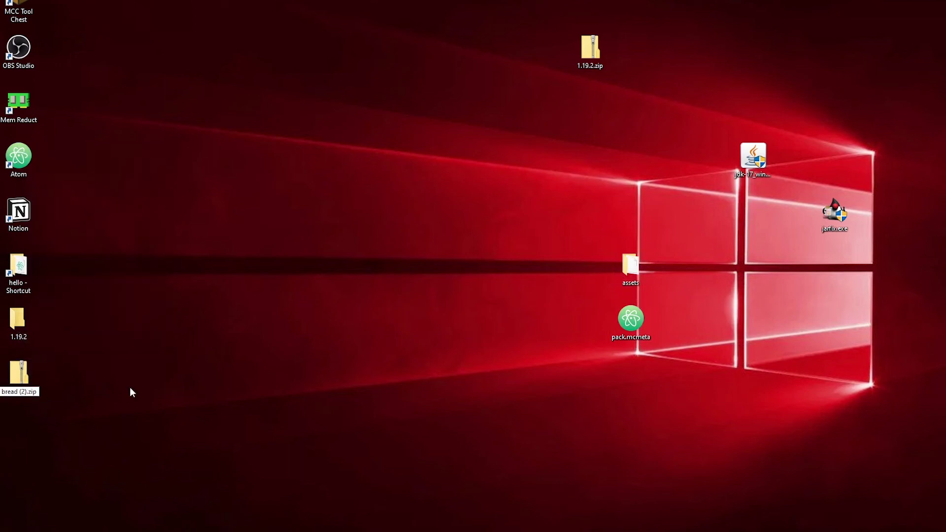
key(BackSpace)
key(BackSpace)
key(Return)
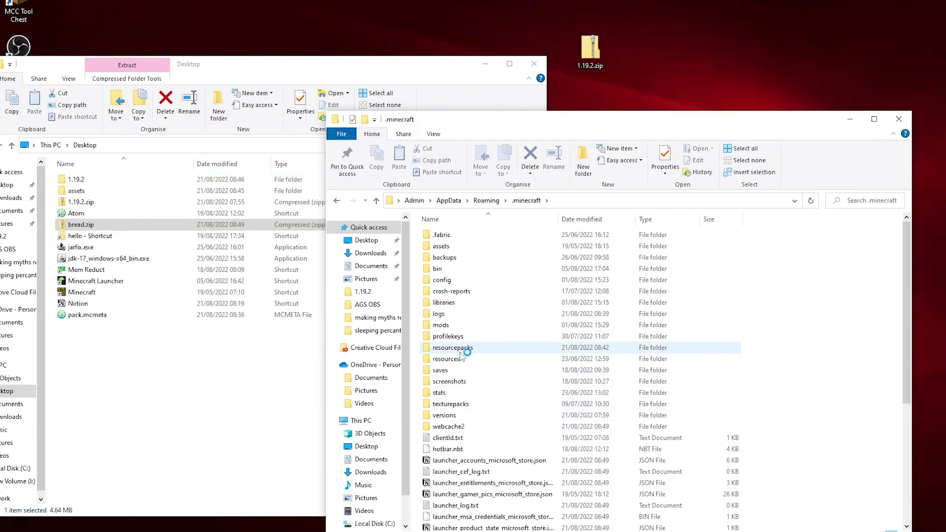
Move bread.zip from the desktop into the resourcepacks folder of .minecraft, and close both folder windows.
double_click(452, 347)
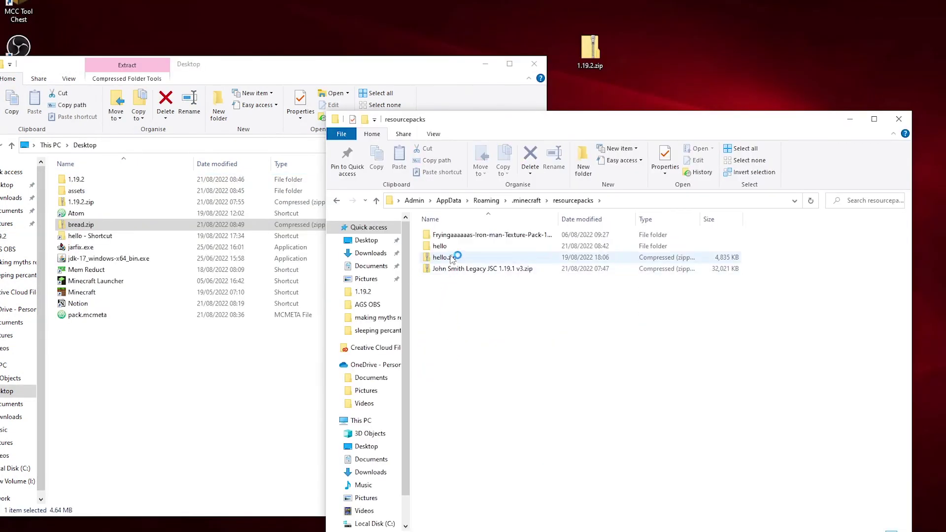
drag(143, 225, 474, 296)
click(533, 64)
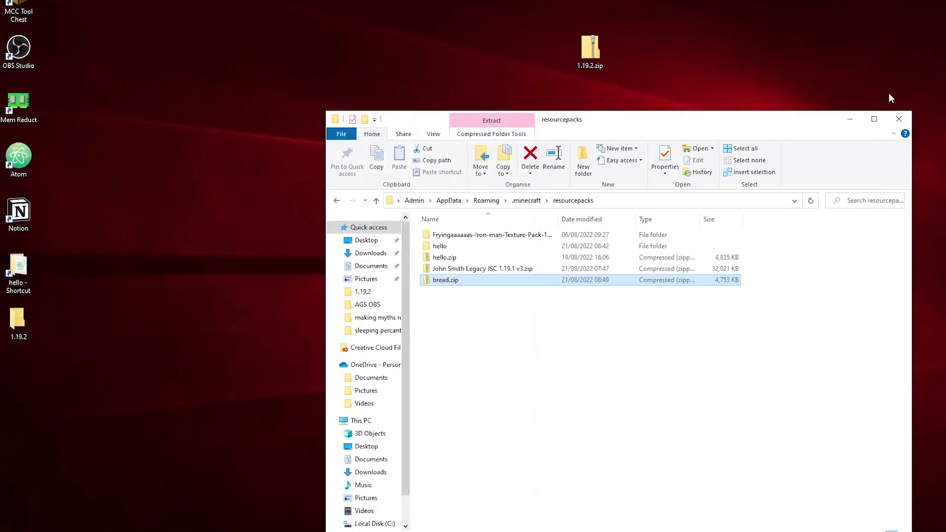
click(907, 120)
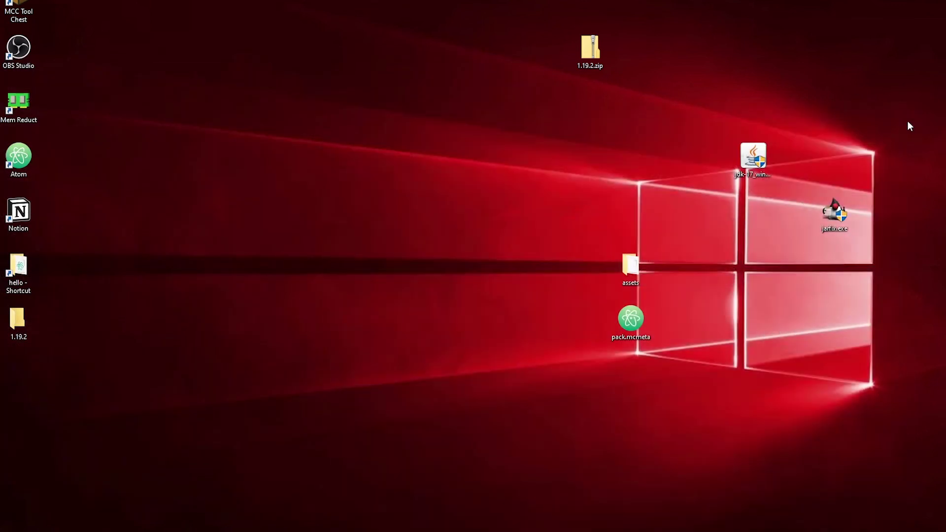
Switch to Minecraft and load the bread.zip resource pack, accepting the older-version warning and applying the selection.
key(alt+Tab)
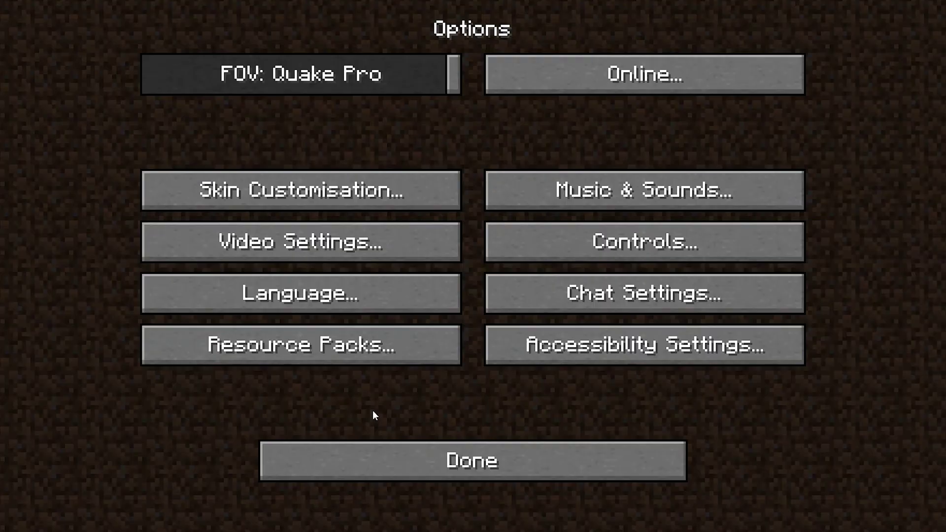
click(348, 341)
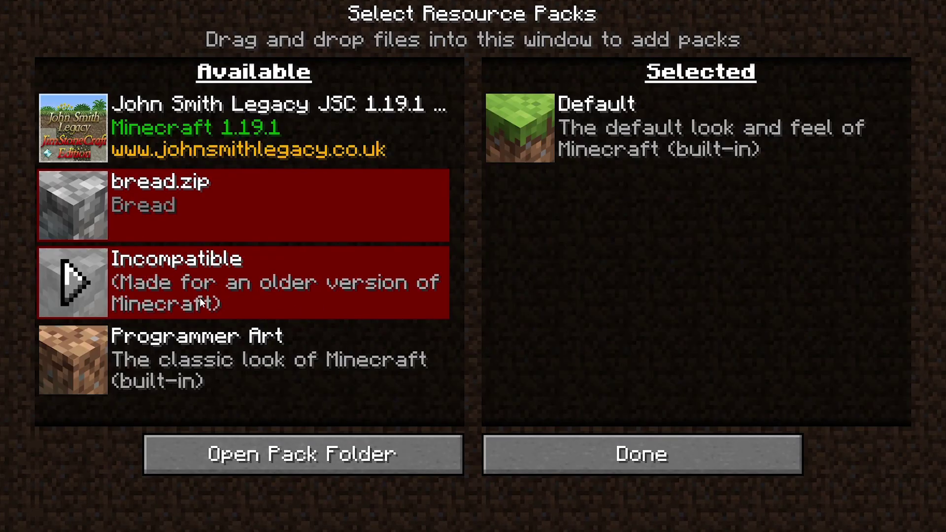
click(75, 199)
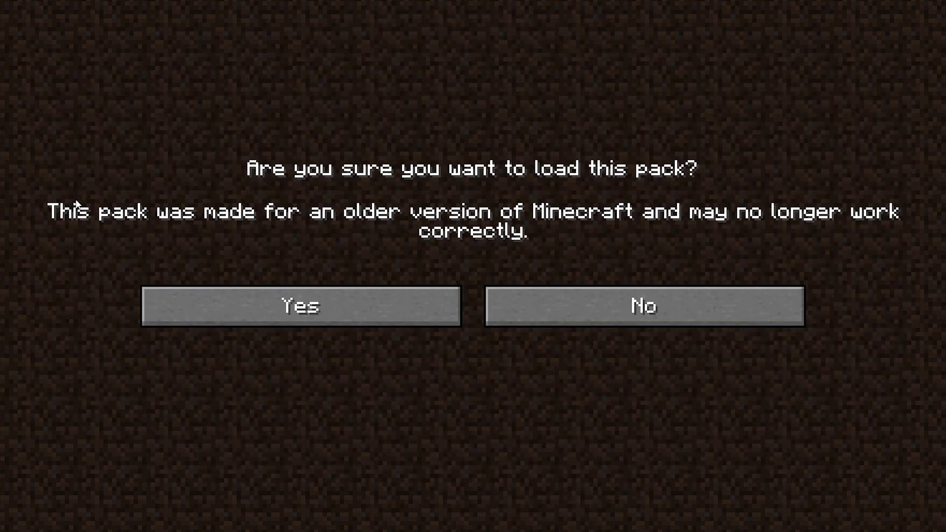
click(282, 289)
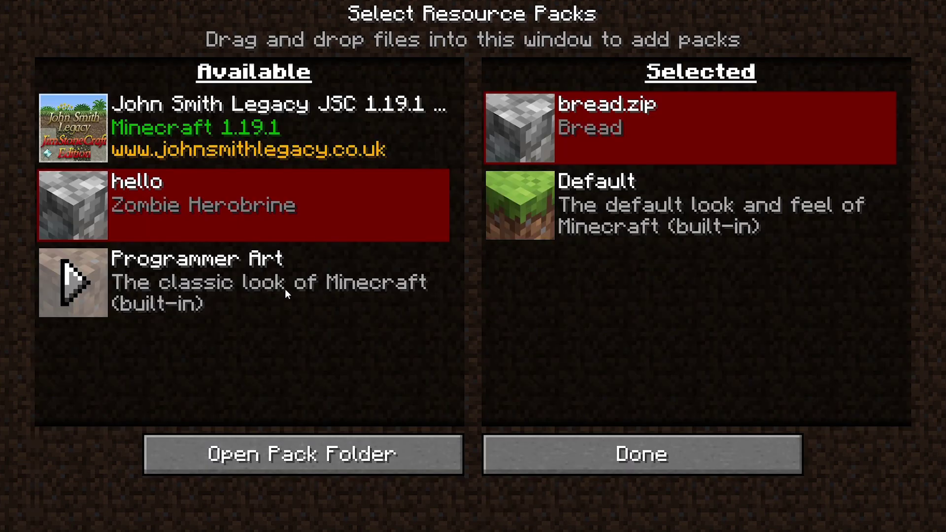
click(715, 451)
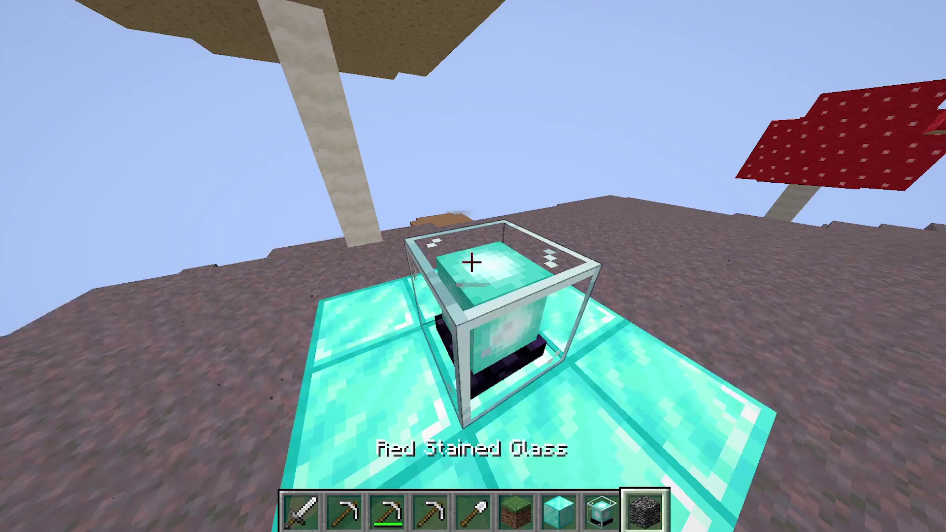
Place the retextured red stained glass block on top of the beacon and back away to view its beam.
right_click(473, 266)
key(Escape)
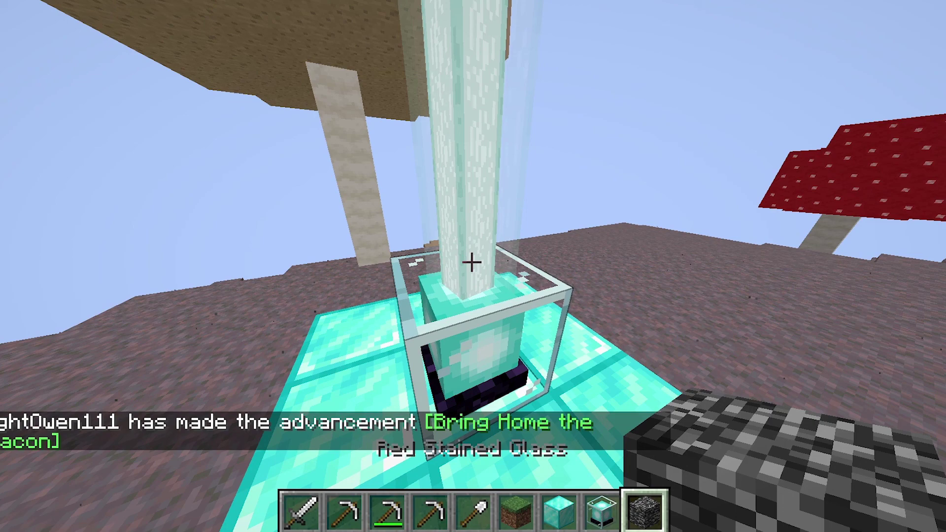
right_click(471, 263)
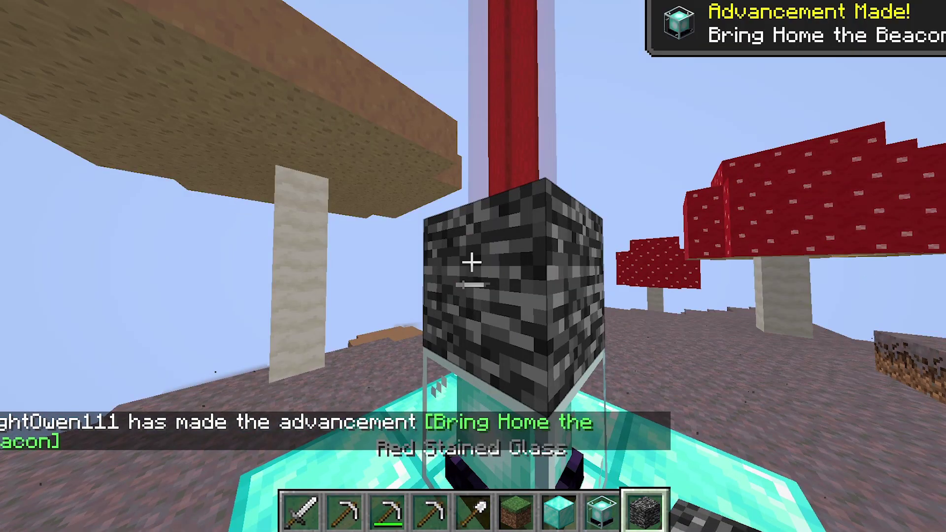
key(s)
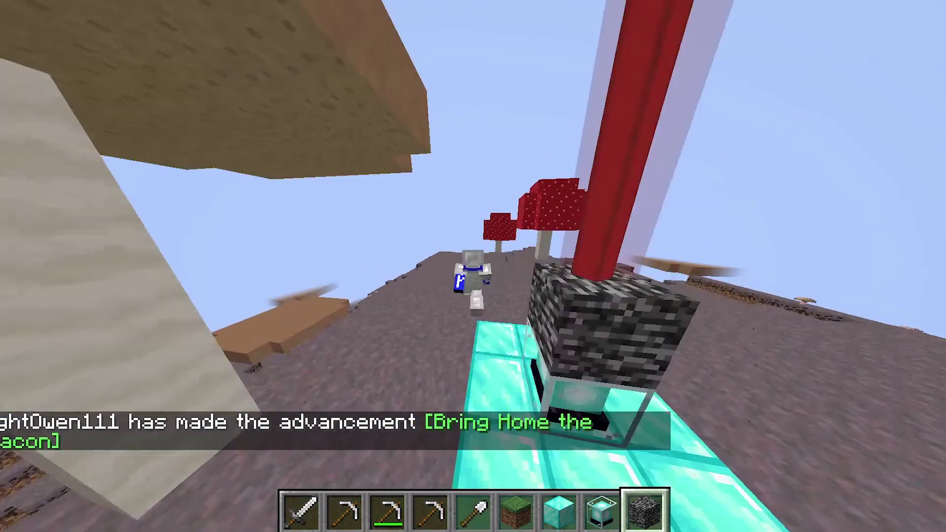
key(s)
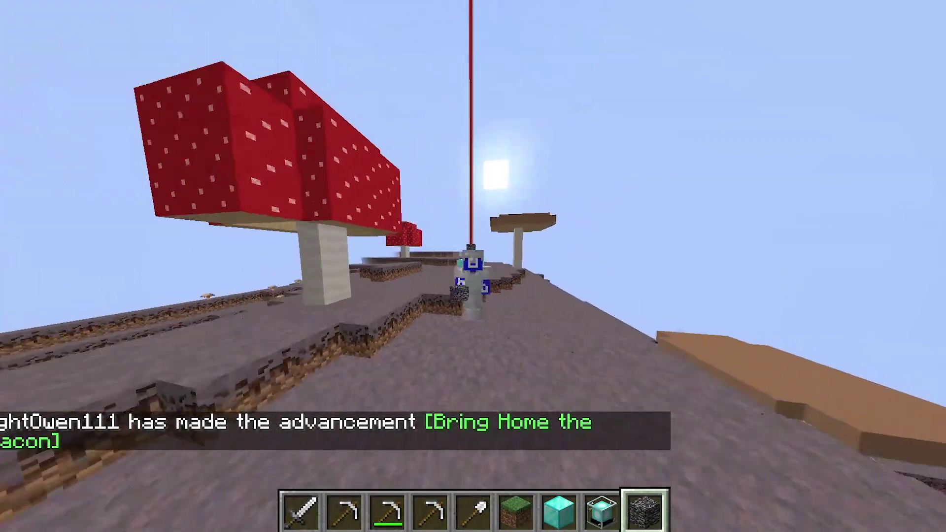
key(s)
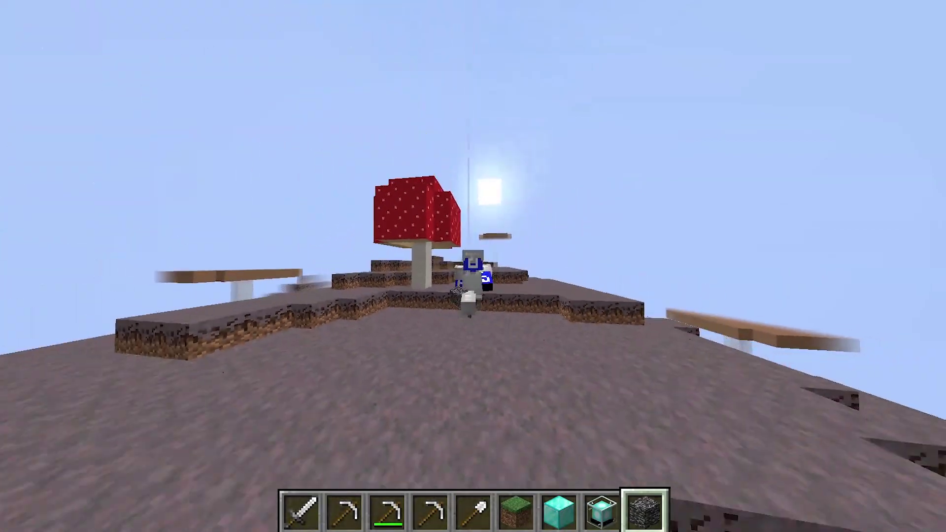